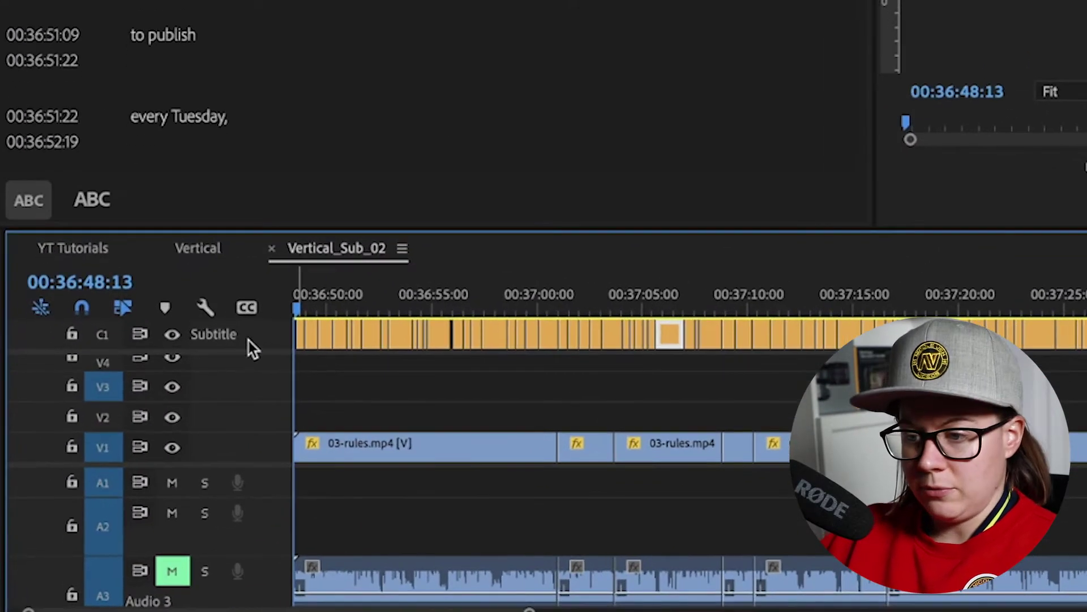
Rename caption track C1 from Subtitle to English.
right_click(160, 472)
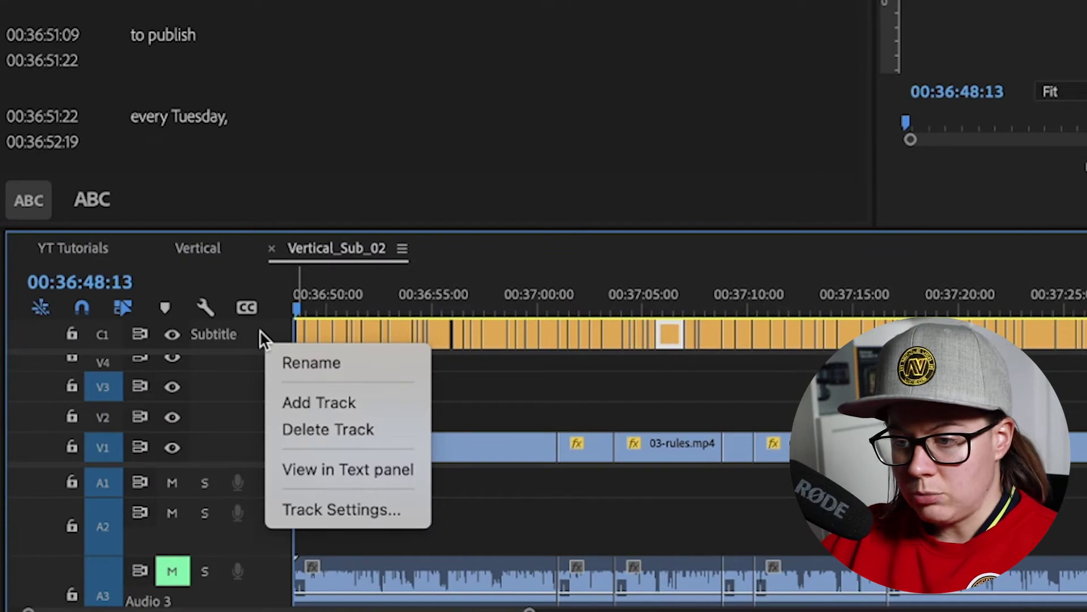
left_click(290, 363)
type("Engl")
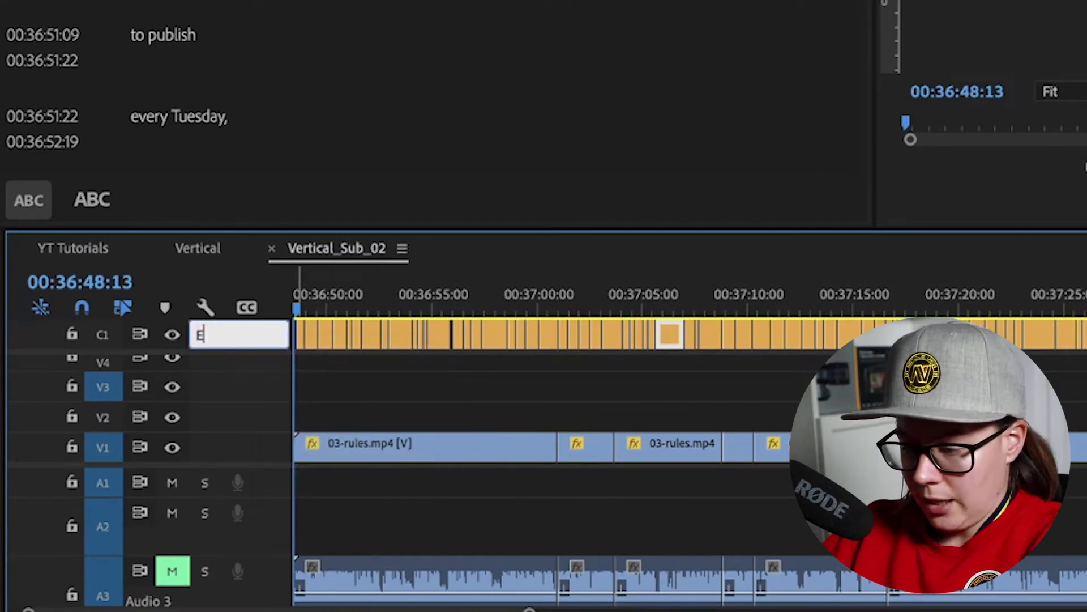
type("ish")
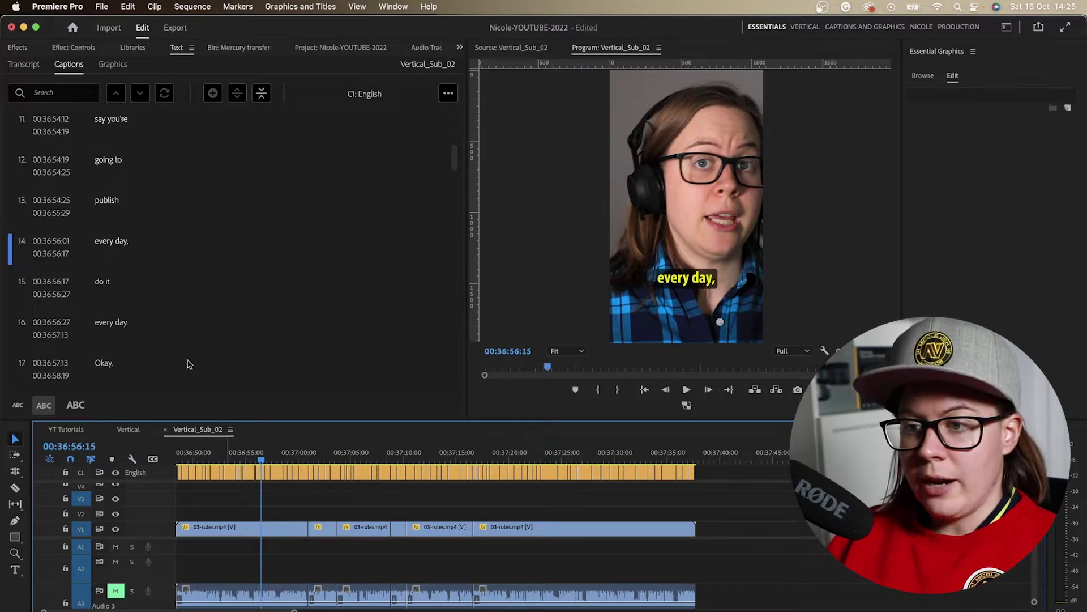
Review captions 14, 15 and 16 against the video, then bring up the caption track's options.
double_click(113, 240)
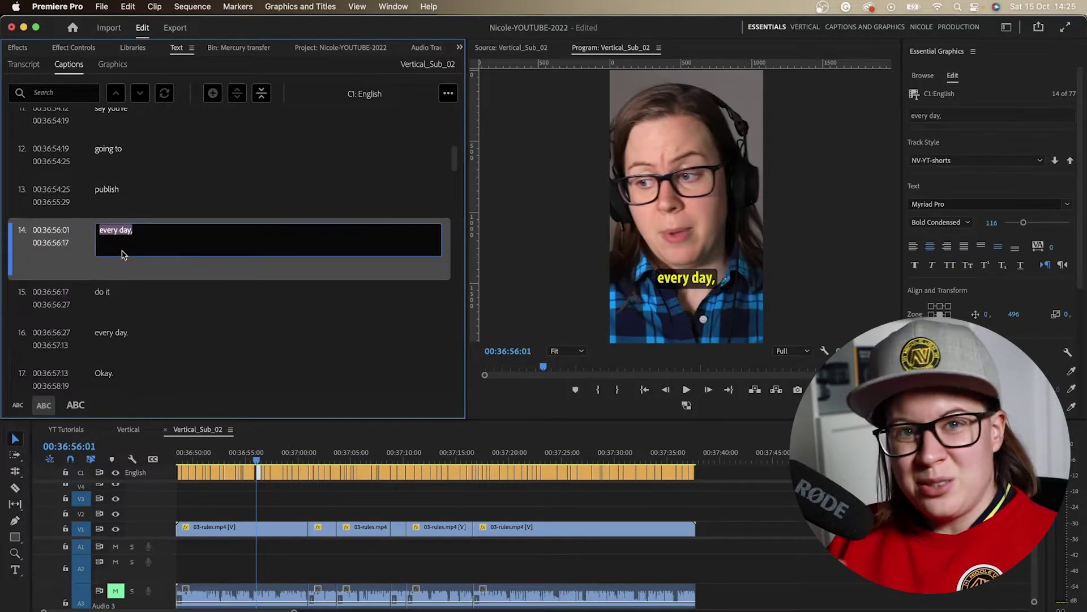
left_click(158, 294)
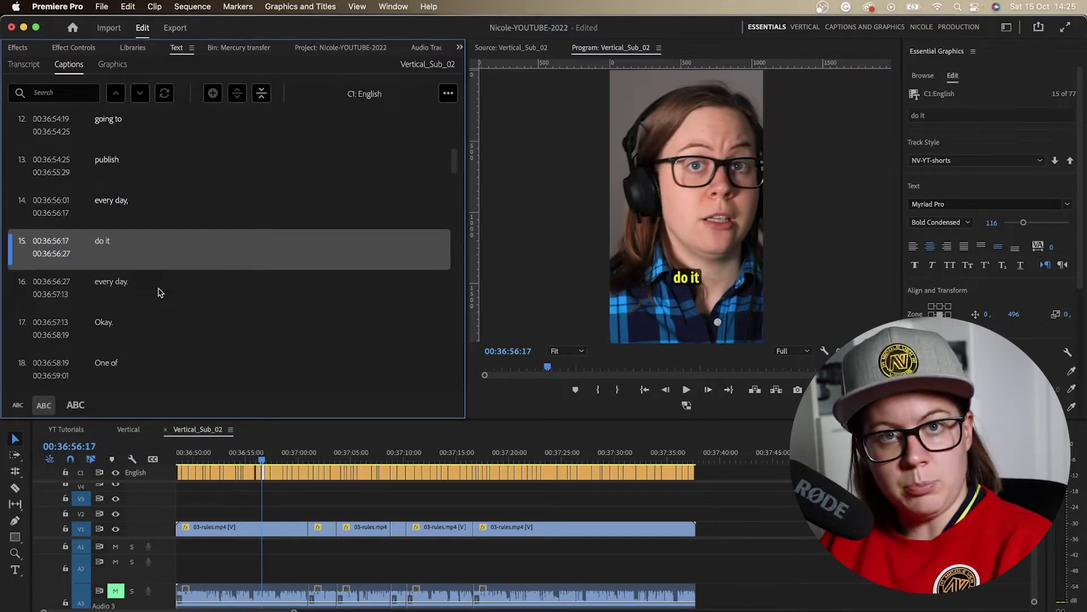
left_click(159, 286)
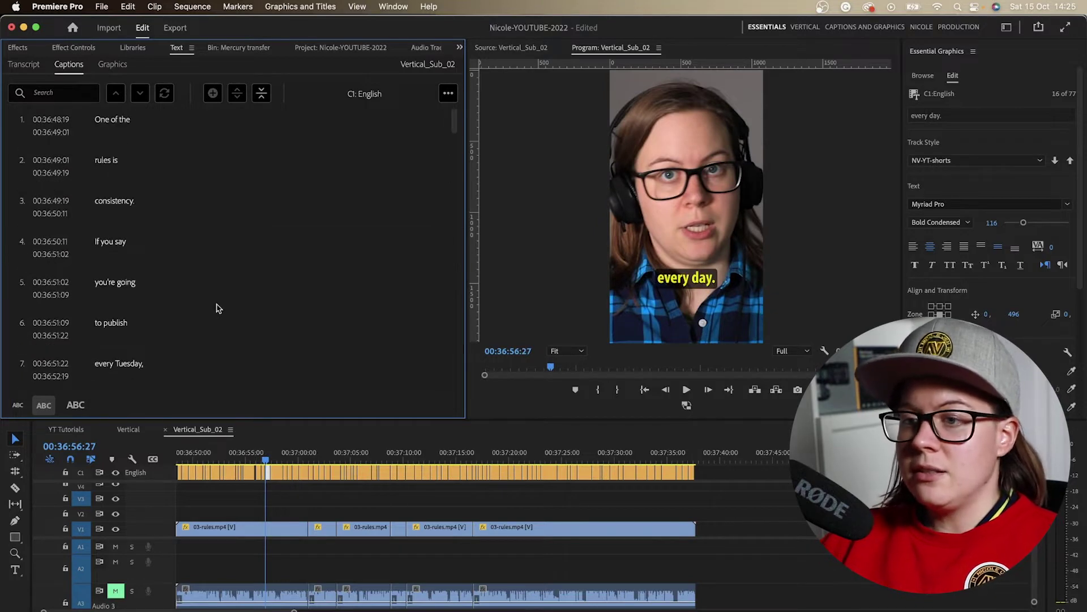
left_click(448, 92)
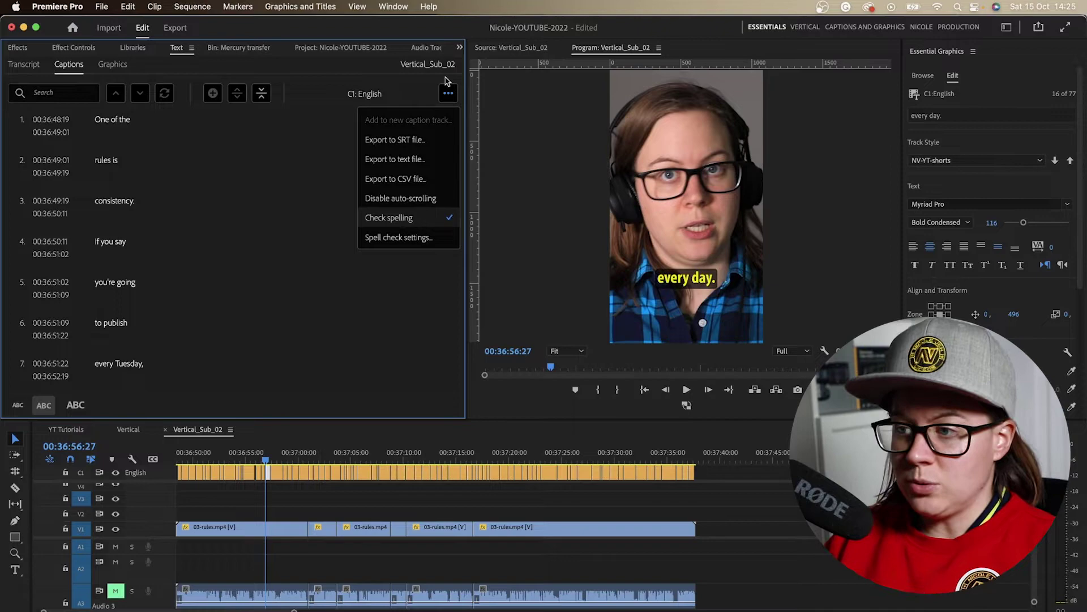
Show the Text panel via the Window menu and reopen the Captions options menu.
left_click(393, 6)
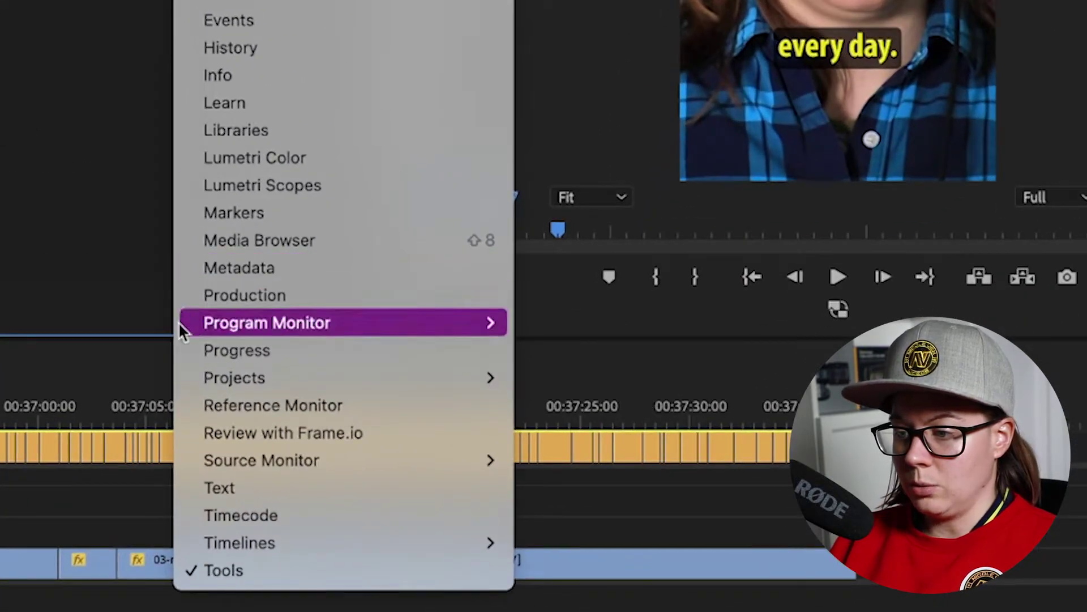
left_click(243, 497)
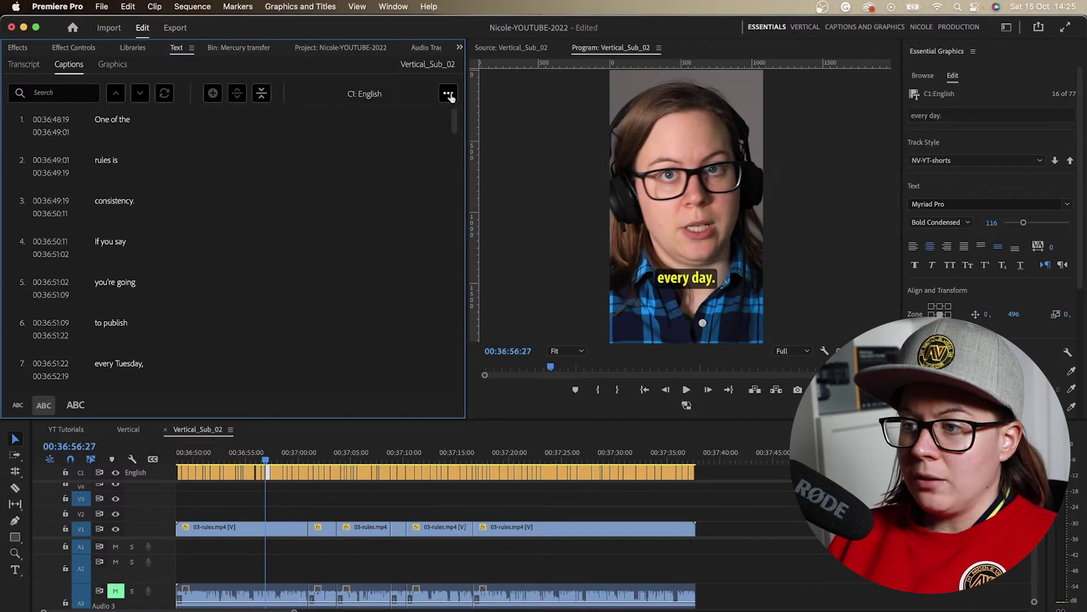
left_click(446, 95)
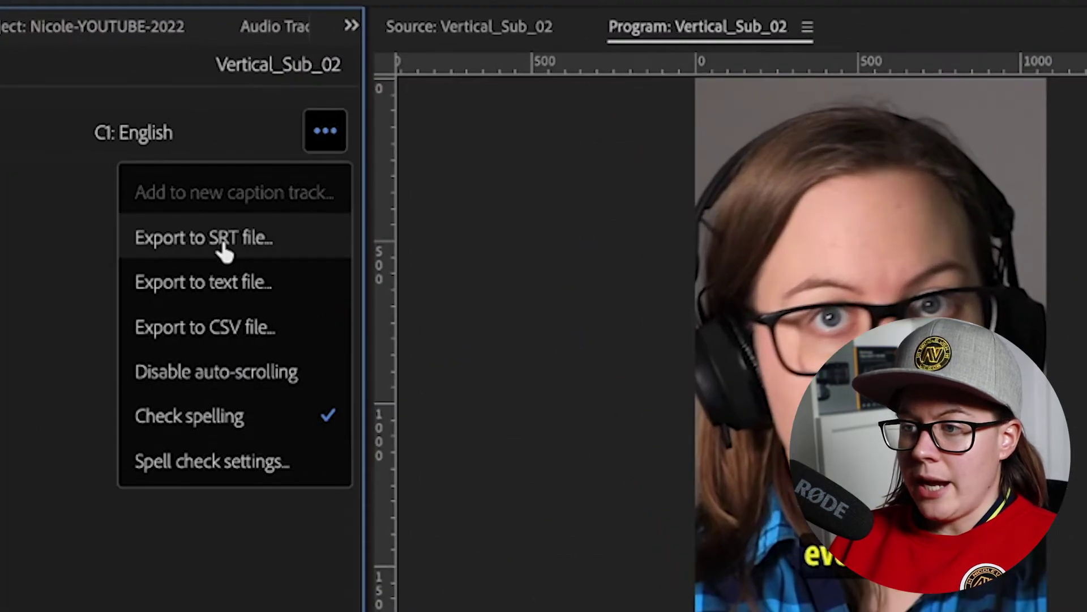
Export the English captions as en-version-final.srt into the home folder.
left_click(267, 249)
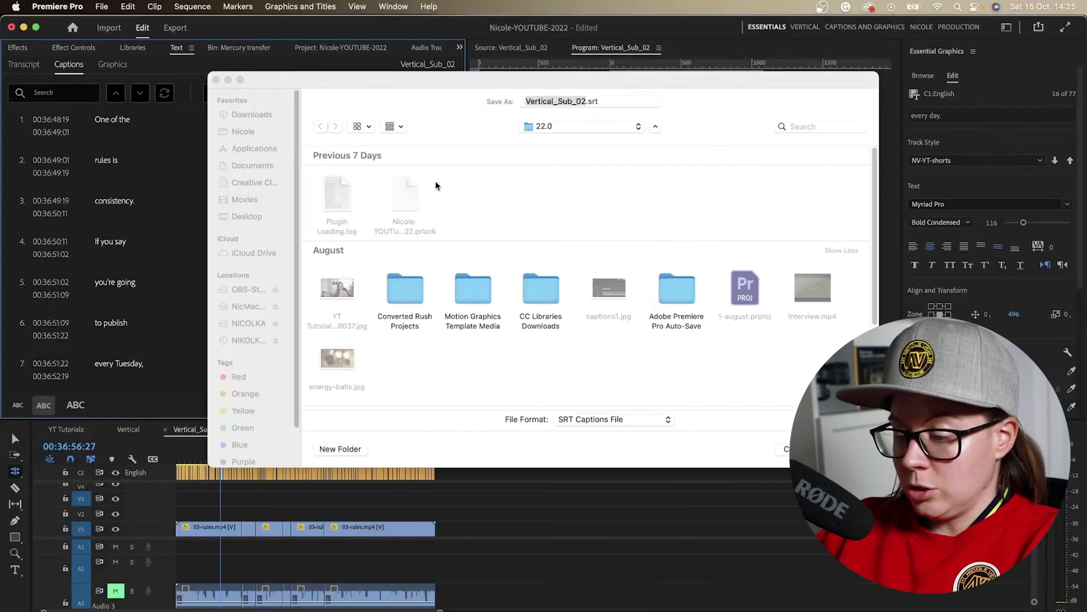
left_click(549, 102)
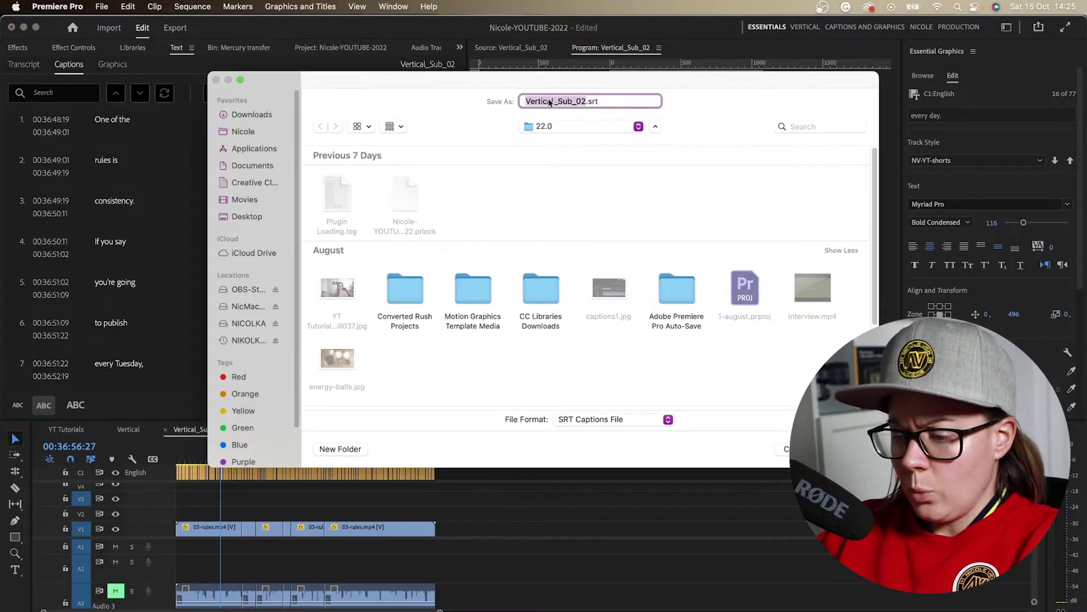
type("en")
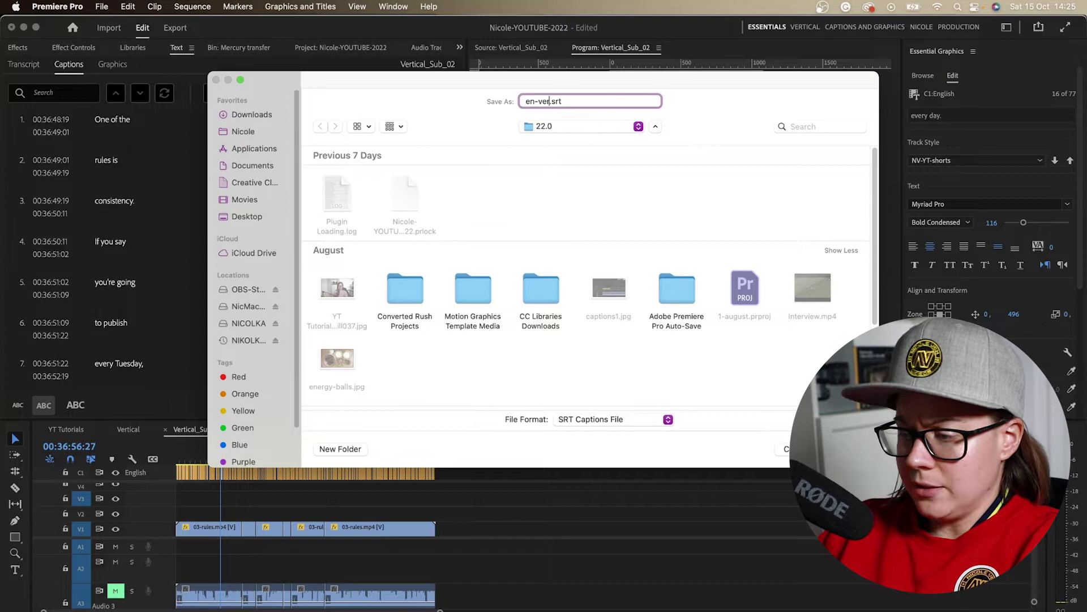
type("-version-final")
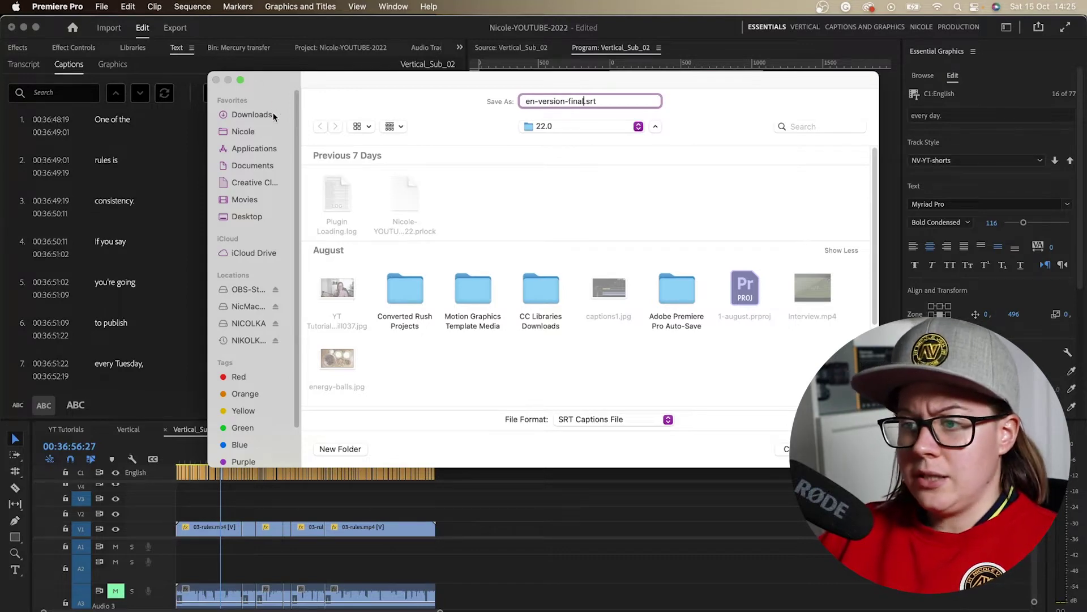
left_click(241, 131)
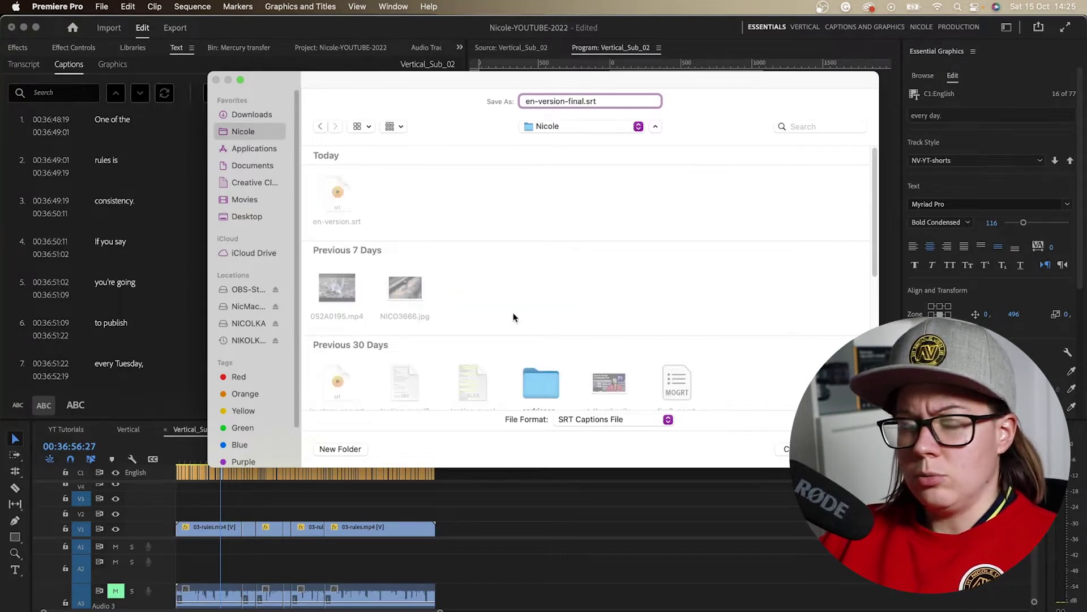
key("Return")
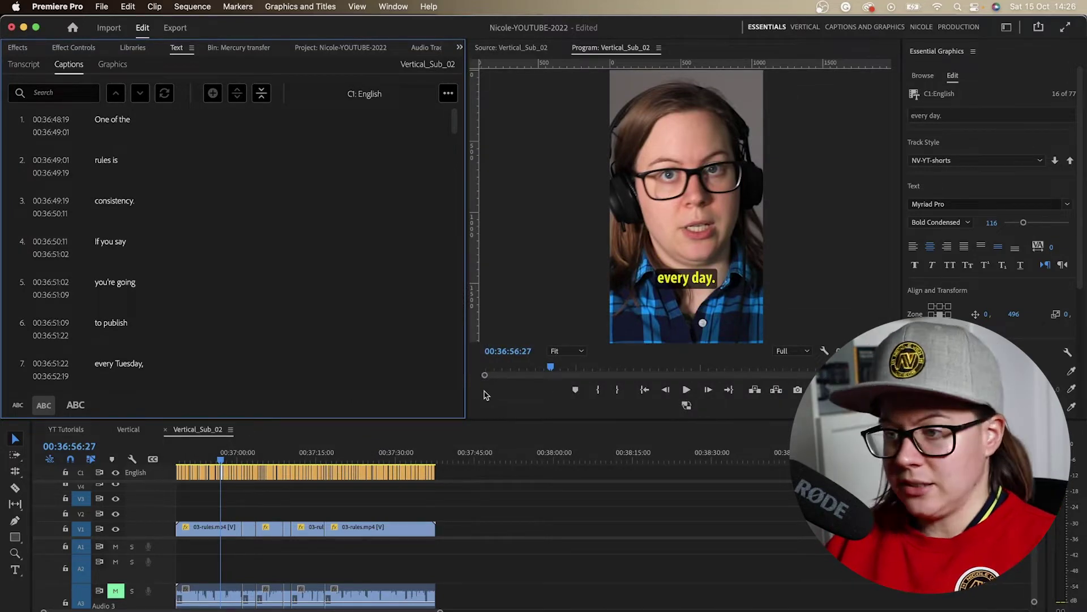
Open en-version-final.srt from Finder in TextEdit.
key("super+Tab")
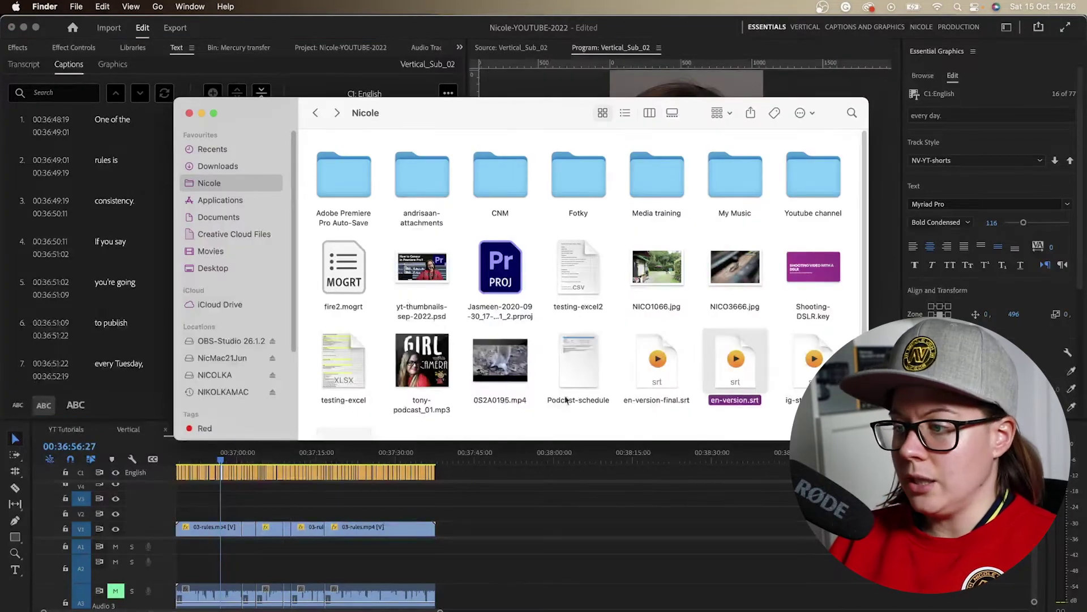
scroll(565, 399, "down", 1)
right_click(657, 352)
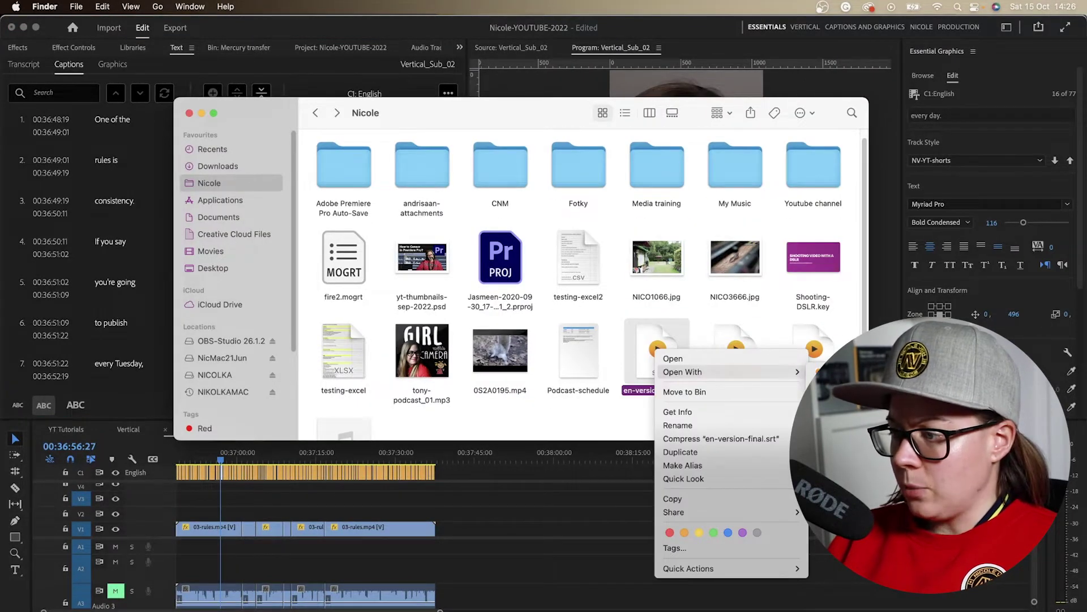
left_click(850, 447)
scroll(479, 255, "down", 5)
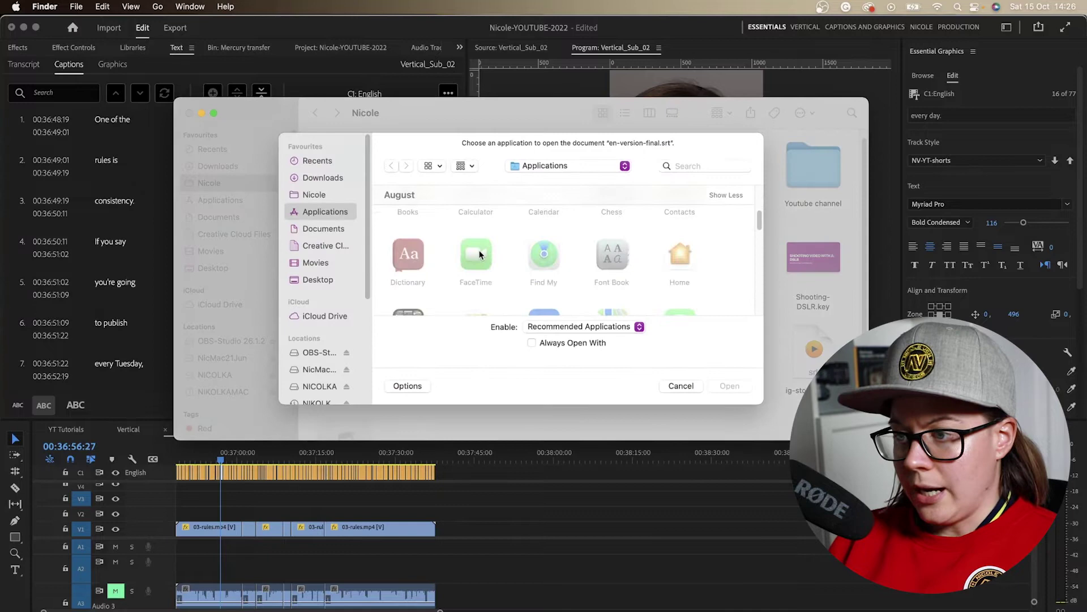
scroll(479, 255, "down", 10)
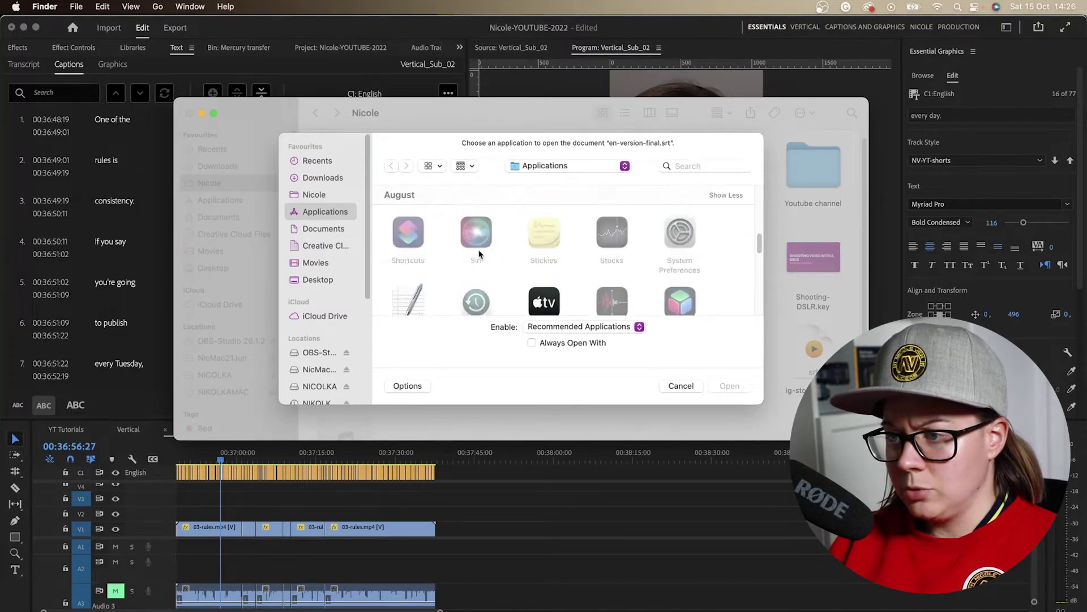
scroll(479, 255, "down", 3)
left_click(415, 276)
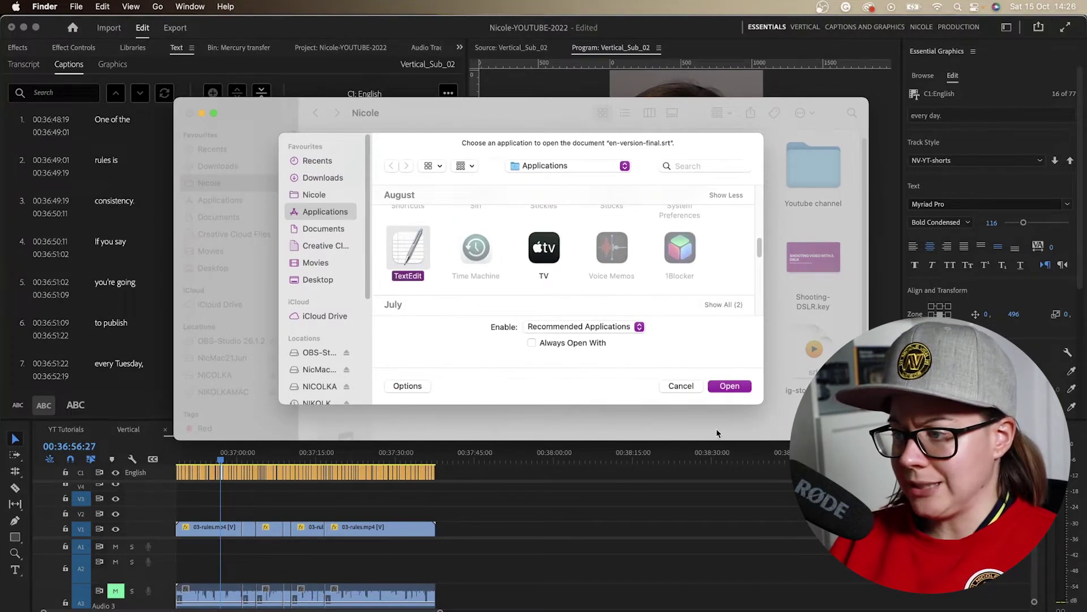
left_click(729, 386)
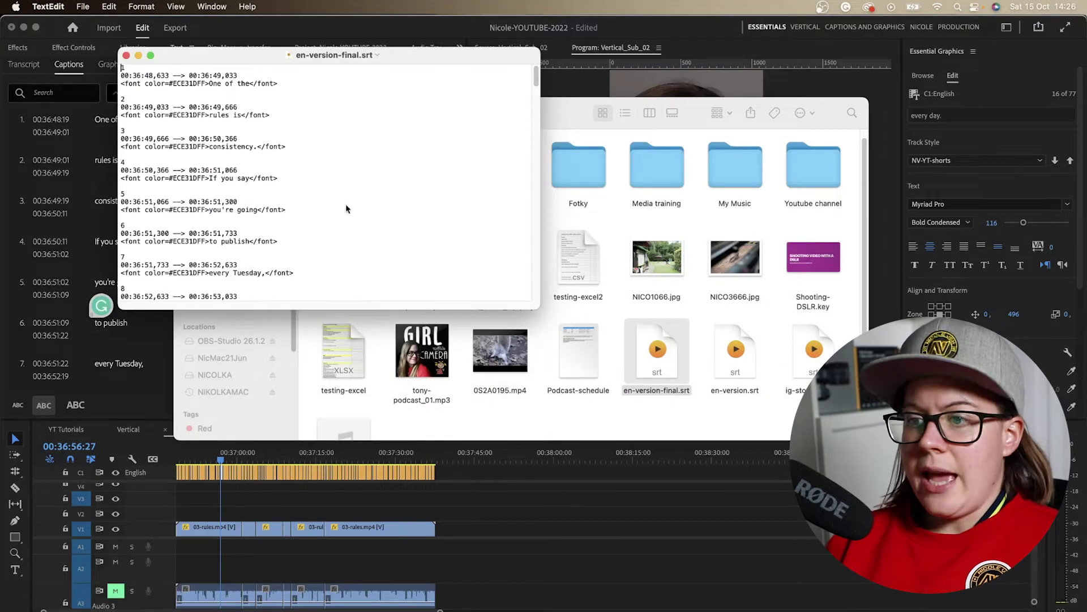
Enlarge the TextEdit window and place the cursor in the first cue of en-version-final.srt.
left_click_drag(536, 310, 1086, 507)
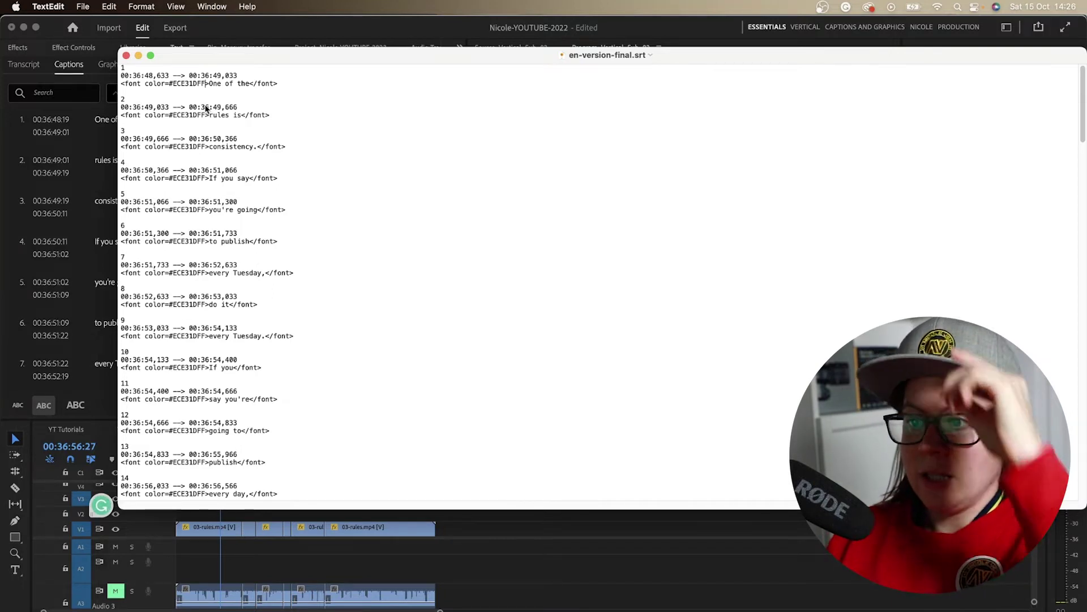
left_click_drag(249, 85, 209, 84)
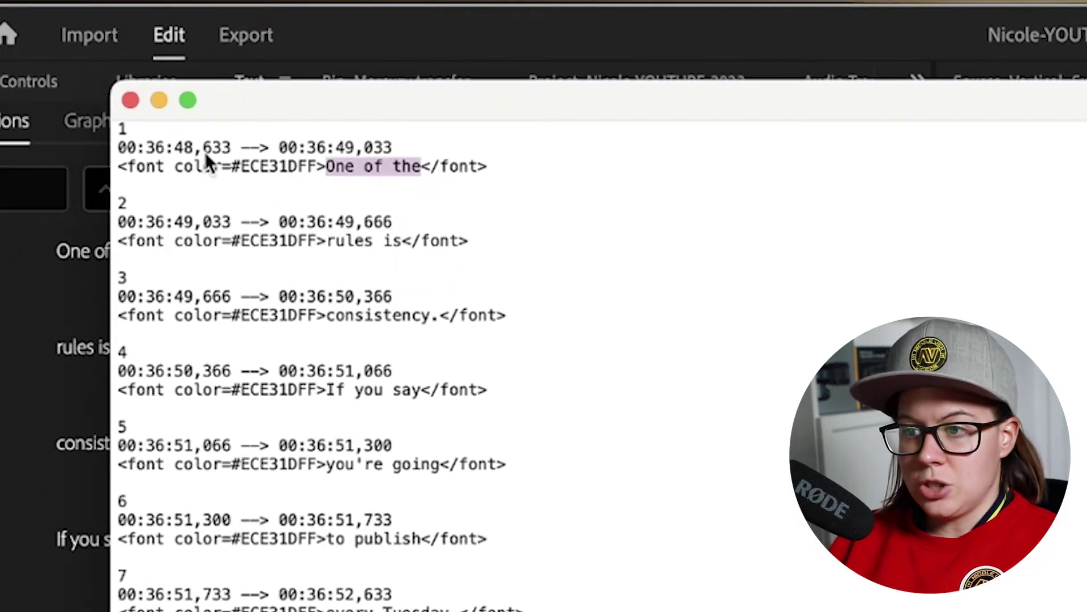
left_click(277, 146)
double_click(275, 149)
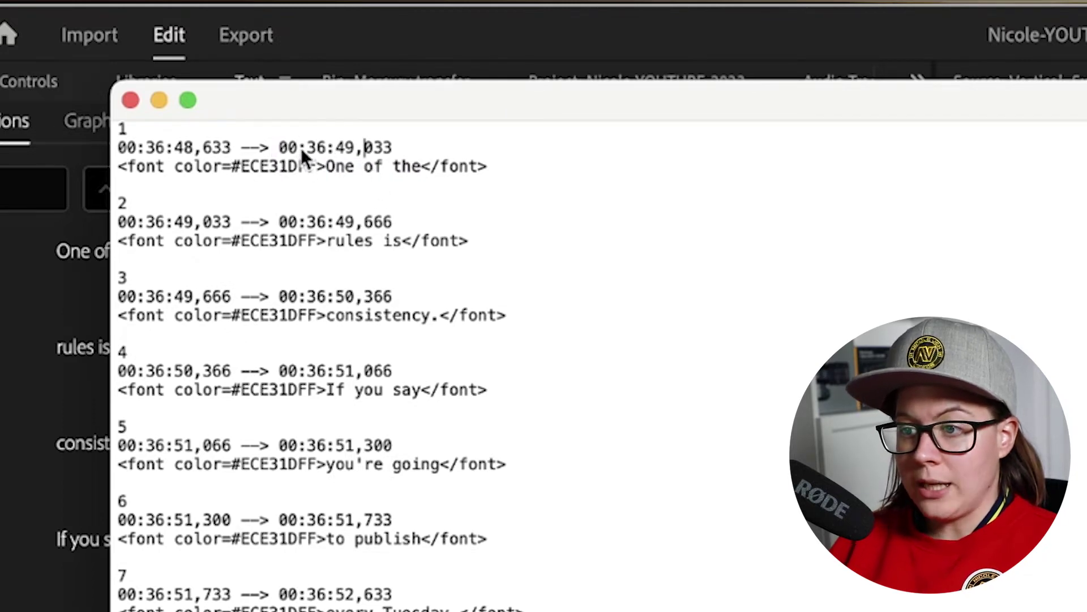
left_click(242, 150)
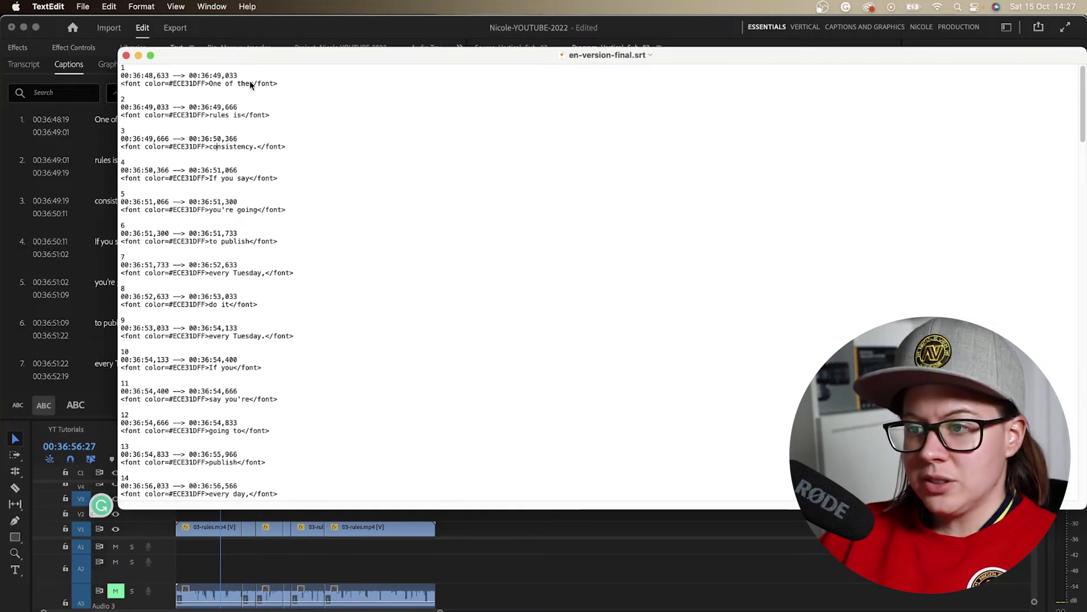
Translate cues 1–5 to Slovak: 'Jednym', 'z pravidiel', 'je opakovanost.', 'Ak poviete', 'ze budete'.
left_click_drag(250, 84, 209, 87)
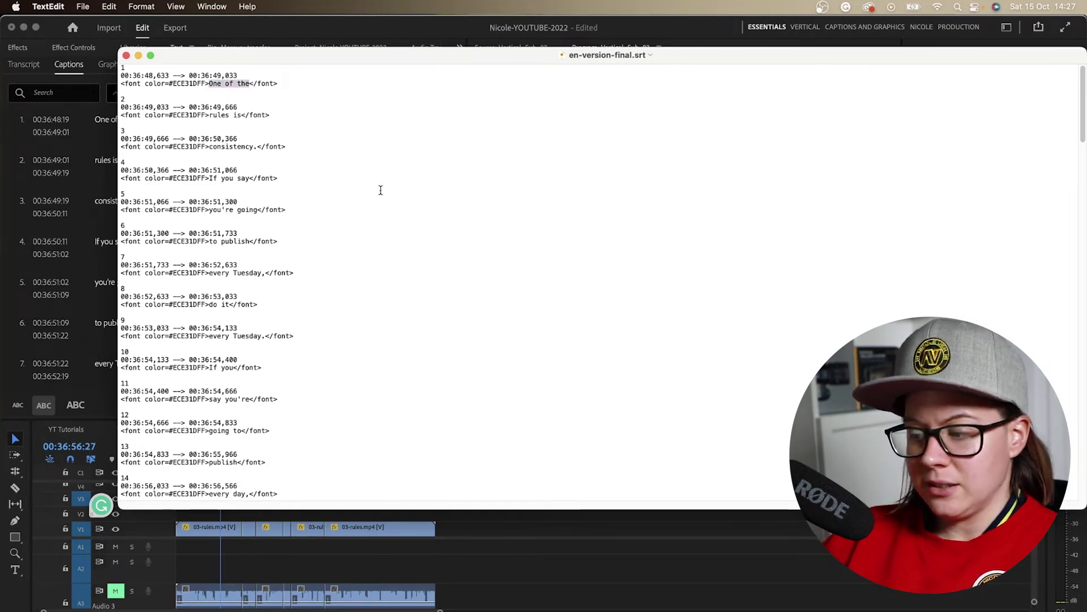
type("Jednym")
left_click_drag(241, 115, 208, 115)
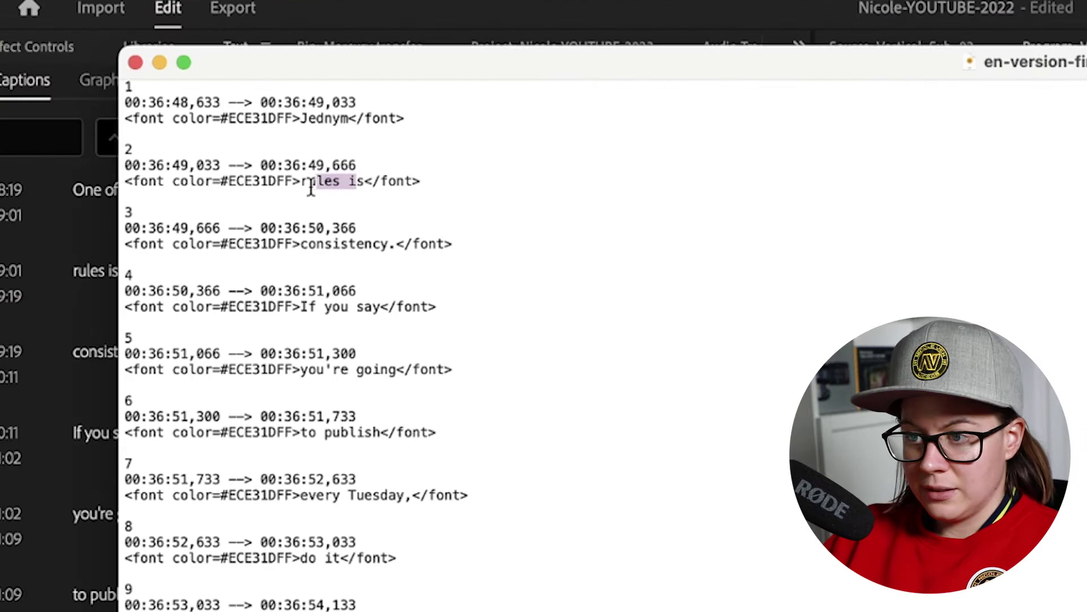
key("BackSpace")
type("z pravidiel")
left_click_drag(396, 244, 301, 244)
type("je opakovanost.")
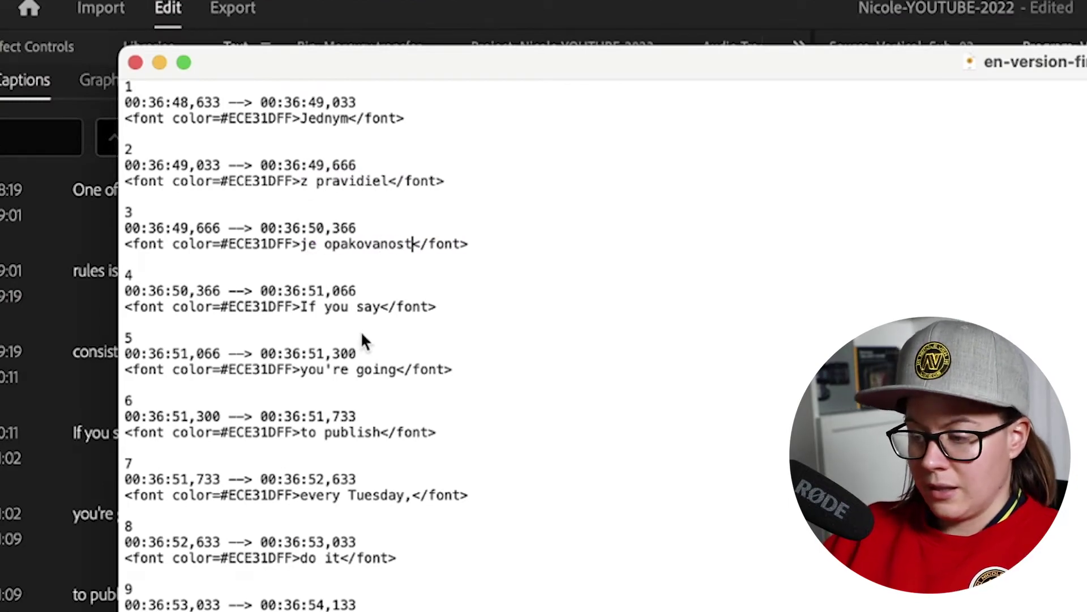
left_click_drag(380, 307, 300, 306)
type("Ak poviete")
left_click_drag(396, 369, 300, 369)
type("ze budete")
Translate cues 6–8 to 'publikovat', 'kazdy stvrtok', 'tak to aj' and bring up the File menu.
left_click_drag(380, 432, 300, 432)
type("publikovat")
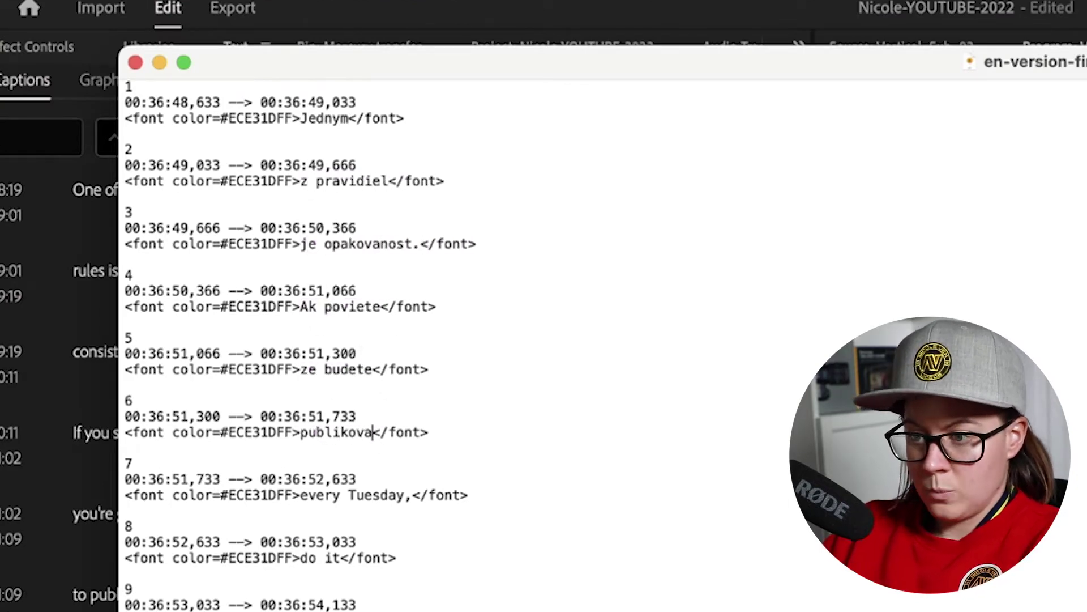
left_click_drag(404, 495, 300, 495)
type("kazdy stvrtok")
left_click_drag(333, 558, 300, 557)
type("tak to aj")
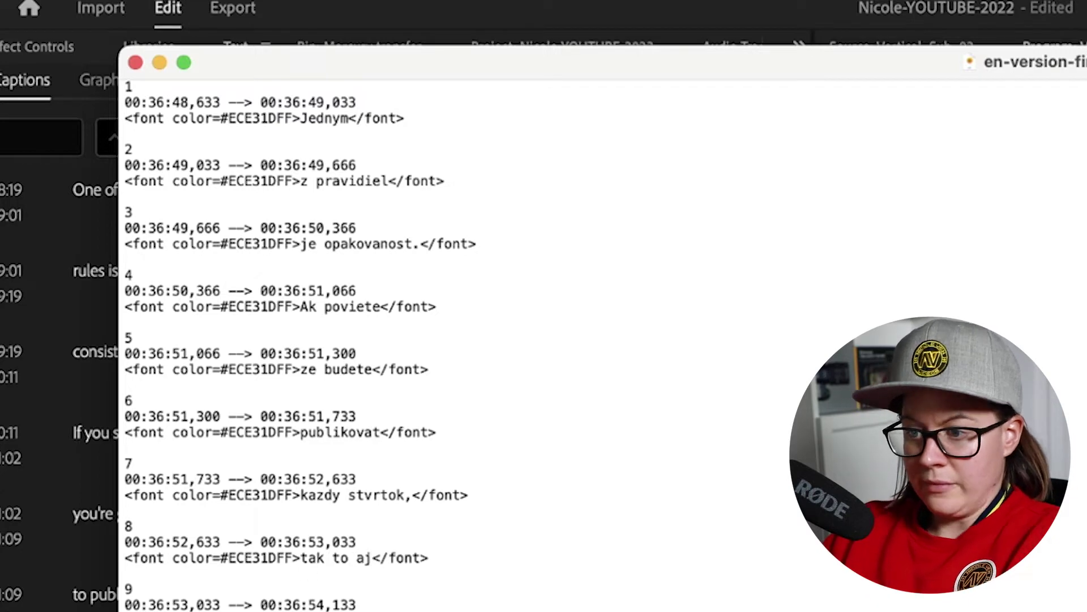
scroll(311, 318, "down", 5)
scroll(364, 311, "up", 5)
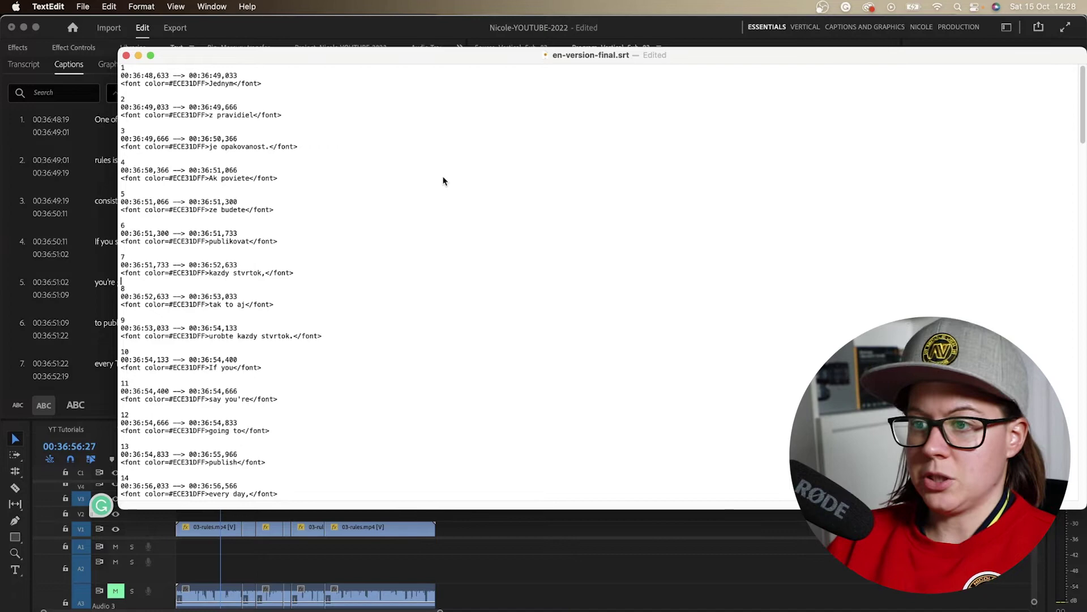
left_click(82, 6)
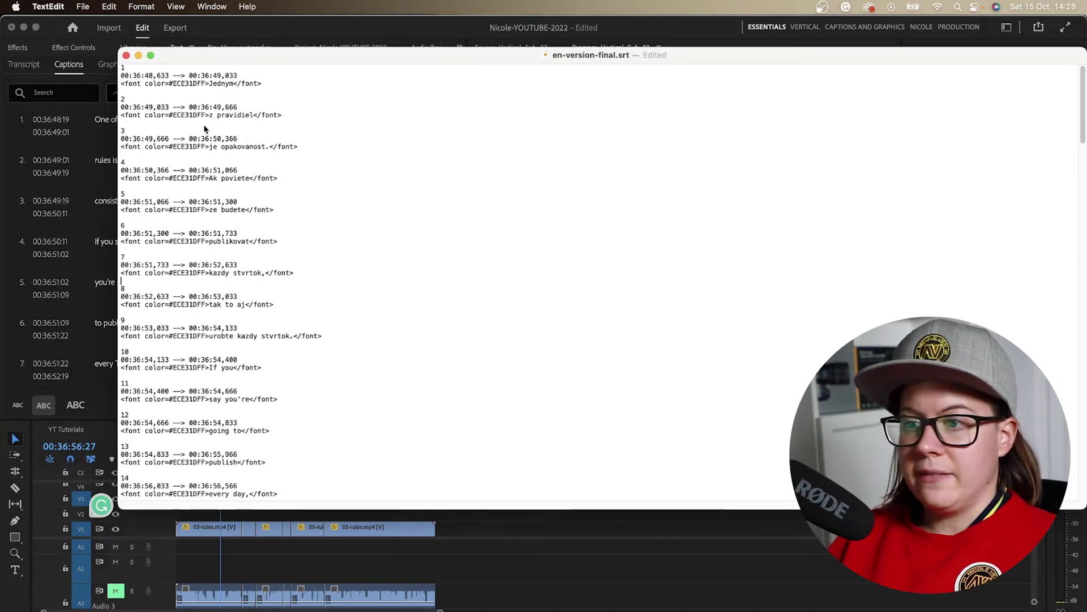
left_click(82, 6)
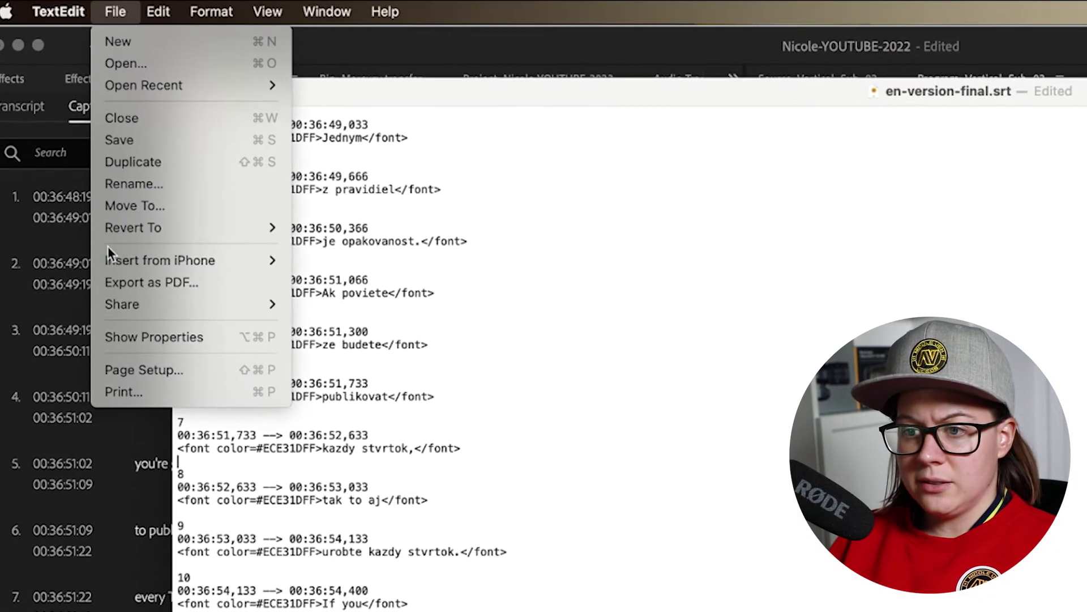
Save the translated subtitle file and close its TextEdit window.
mouse_move(79, 149)
left_click(119, 140)
key("super+w")
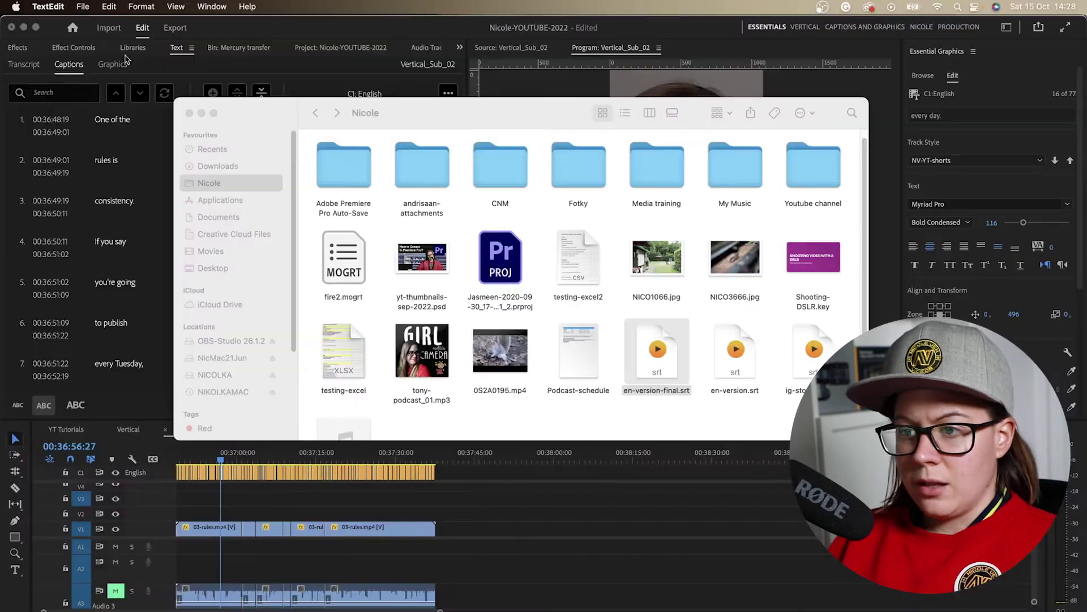
left_click(637, 415)
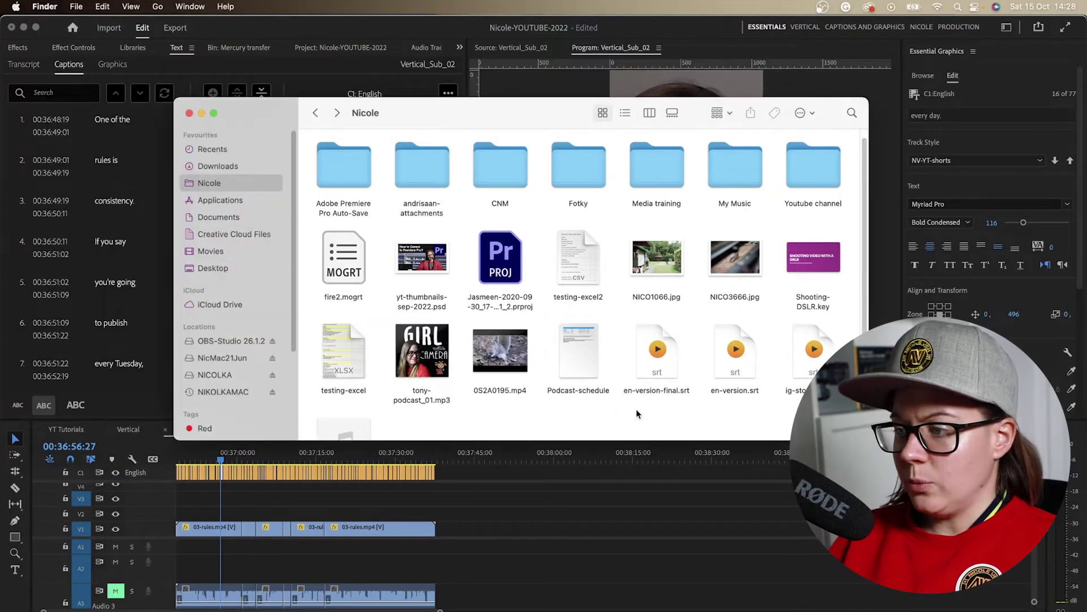
Rename the file in Finder to slovak-version-final.srt and return to Premiere Pro.
left_click(652, 368)
left_click(662, 393)
key("Right")
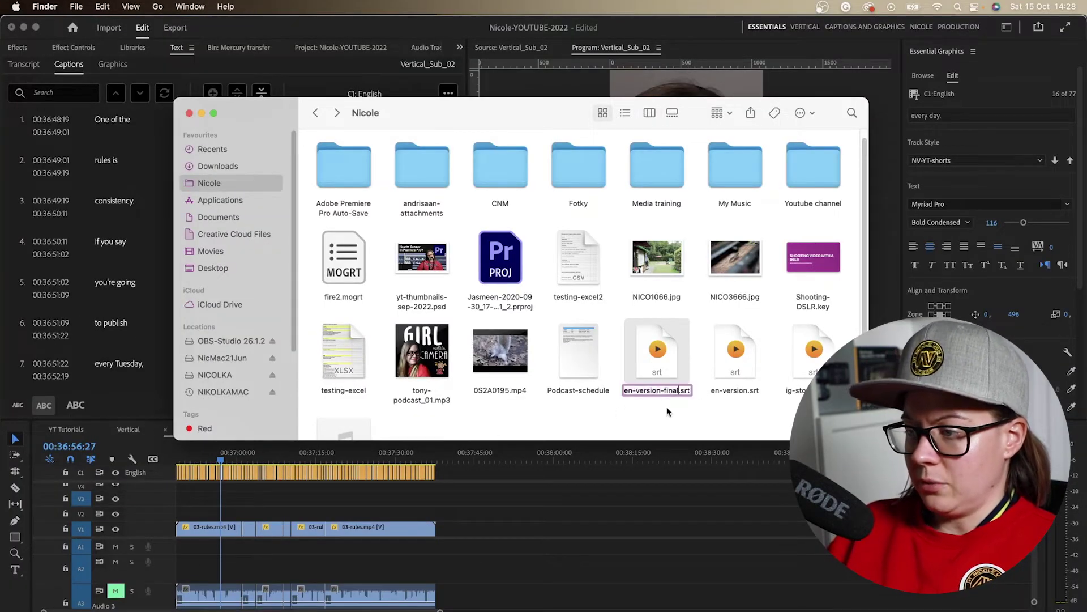
key("Left")
key("Left")
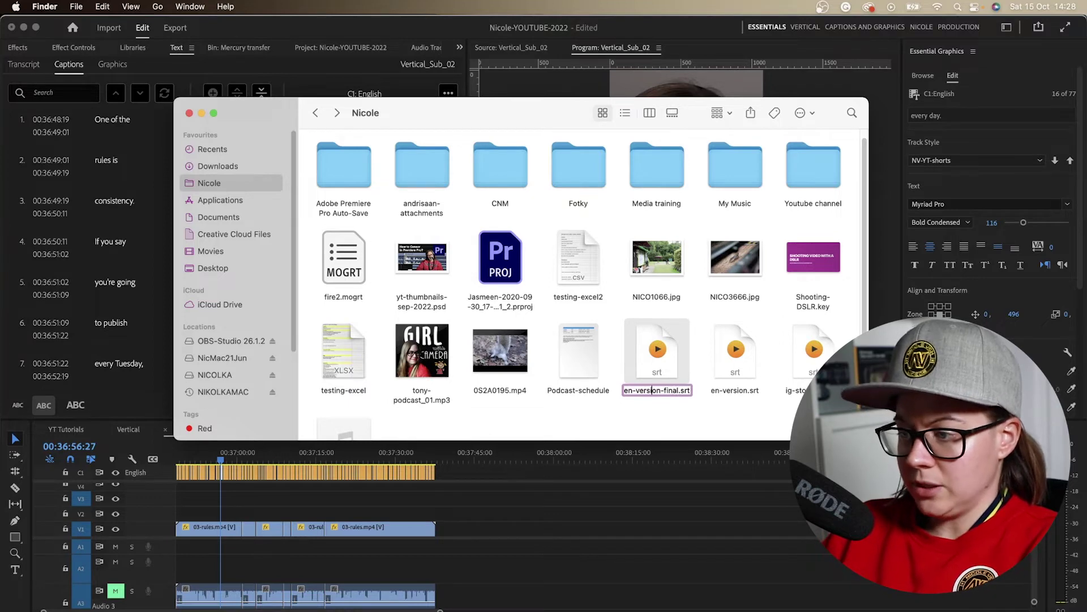
type("slovak-")
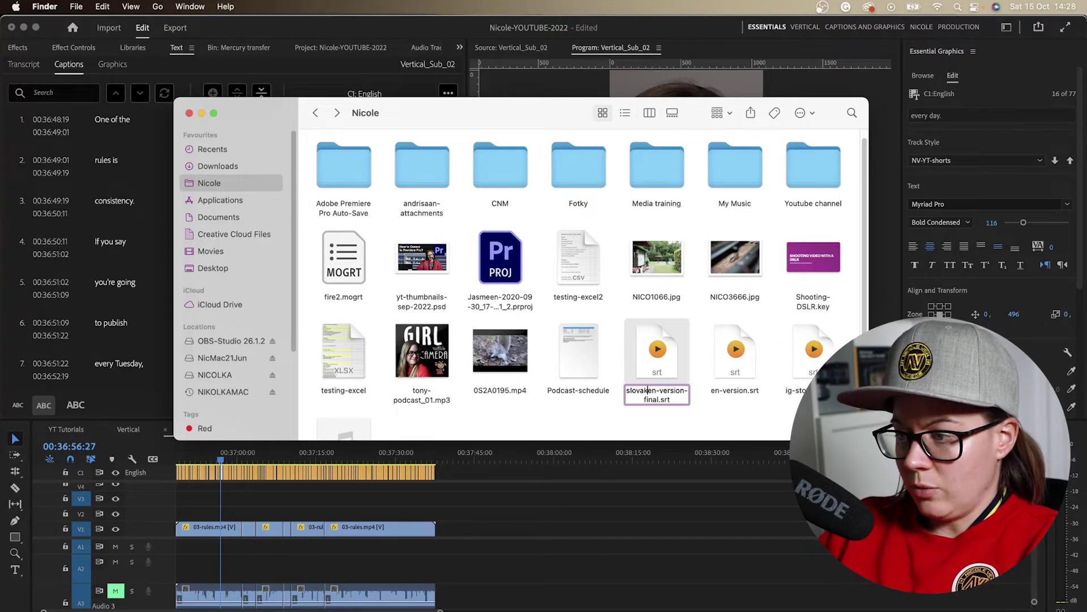
key("Delete")
key("Delete")
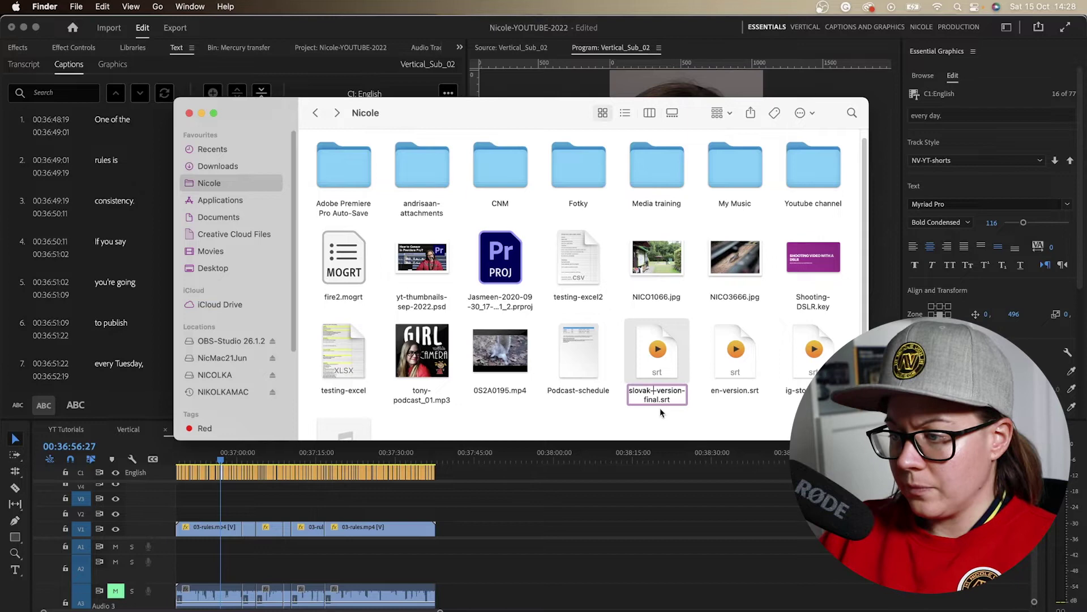
left_click(645, 423)
left_click(649, 372)
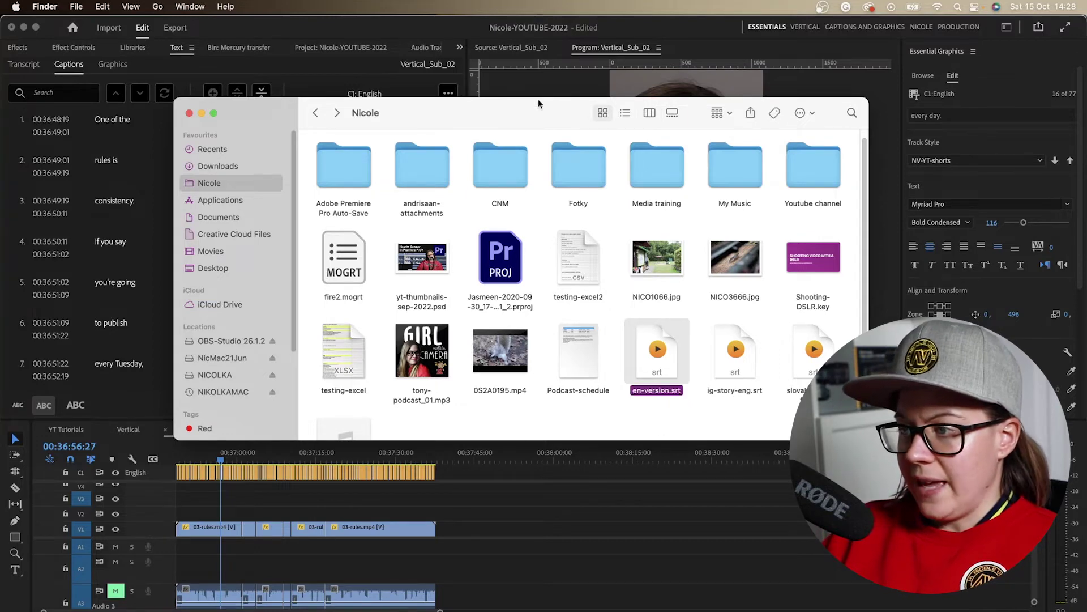
left_click_drag(539, 104, 754, 104)
left_click(299, 250)
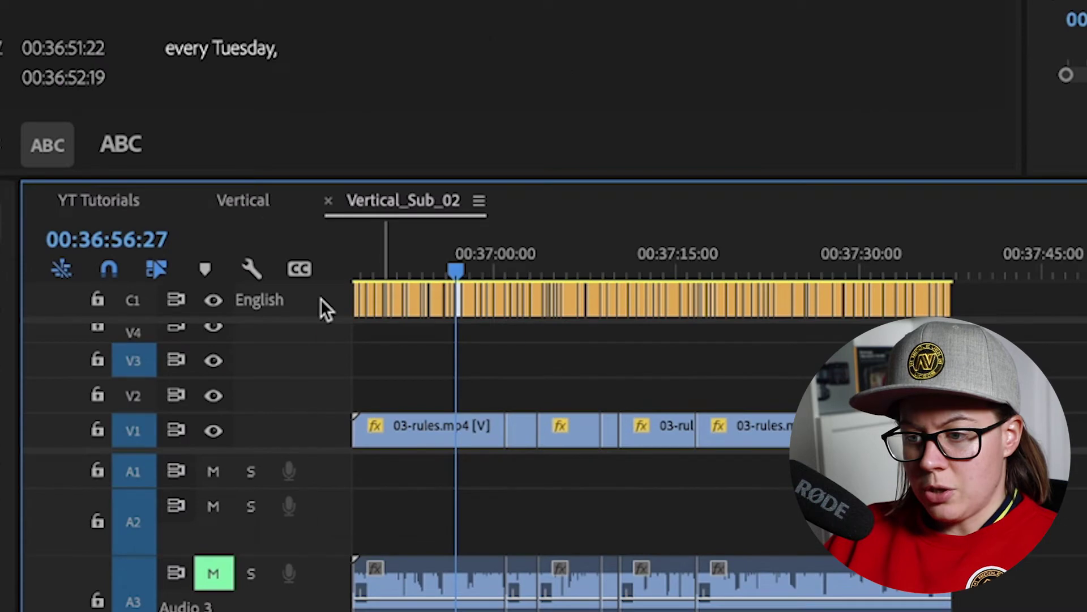
Add a new Subtitle caption track from the English track's context menu.
right_click(162, 472)
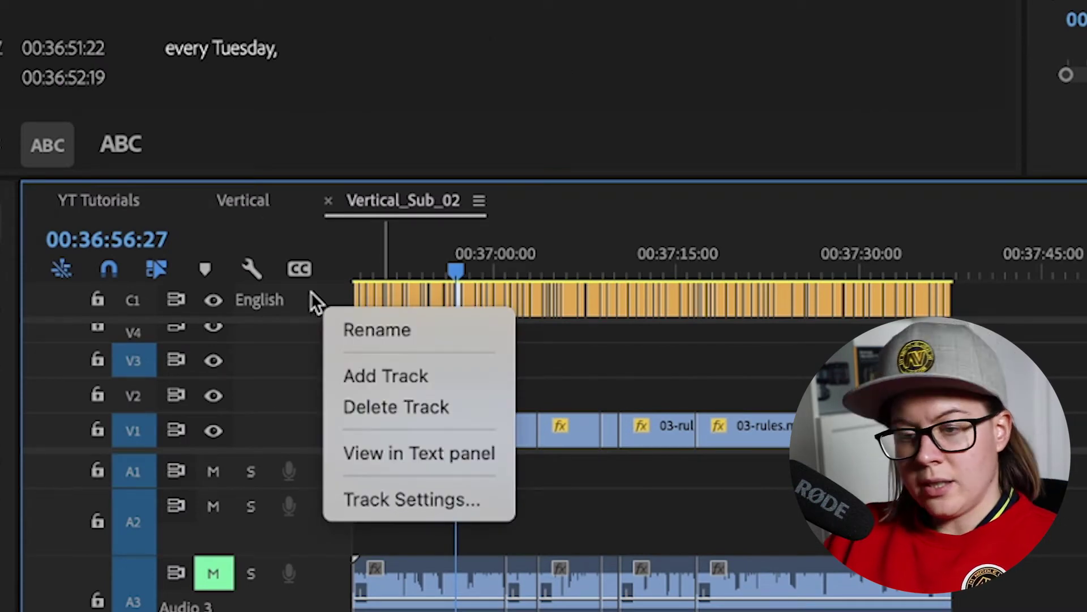
left_click(370, 369)
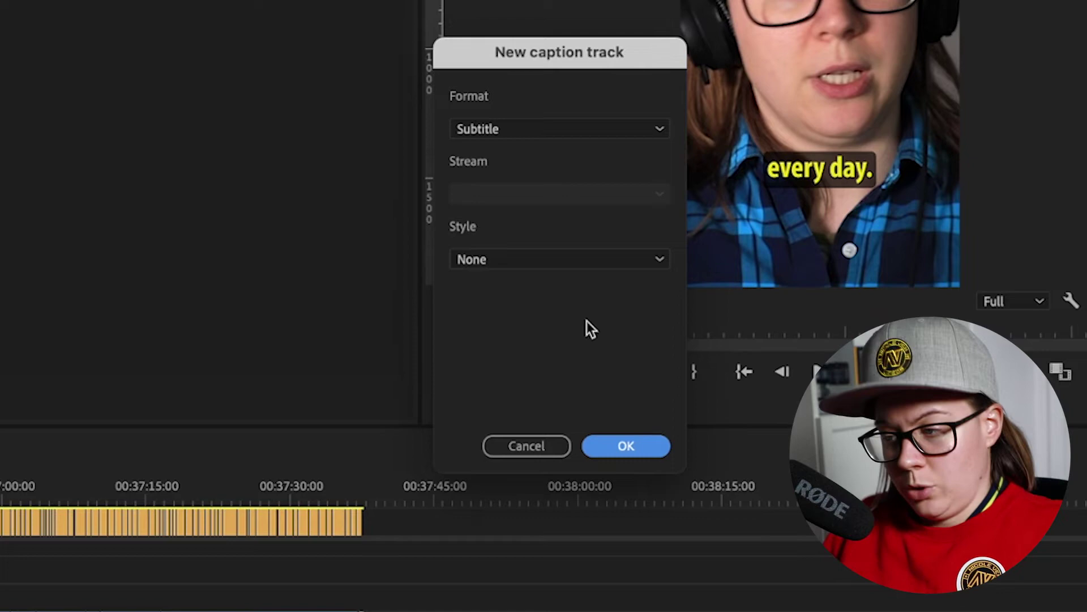
left_click(634, 453)
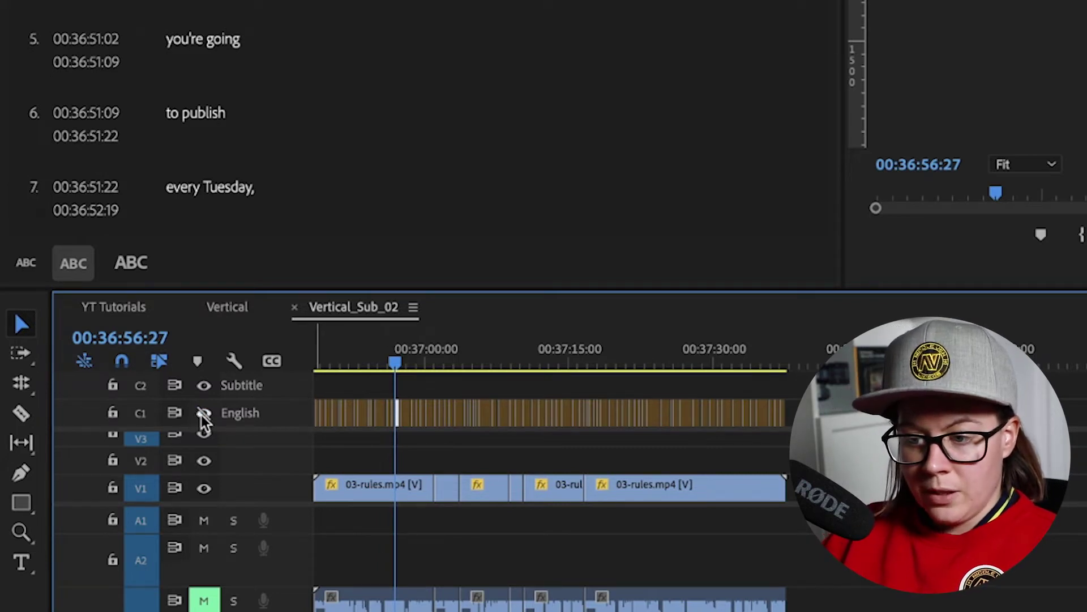
Rename the new caption track to Slovak.
right_click(273, 381)
left_click(294, 395)
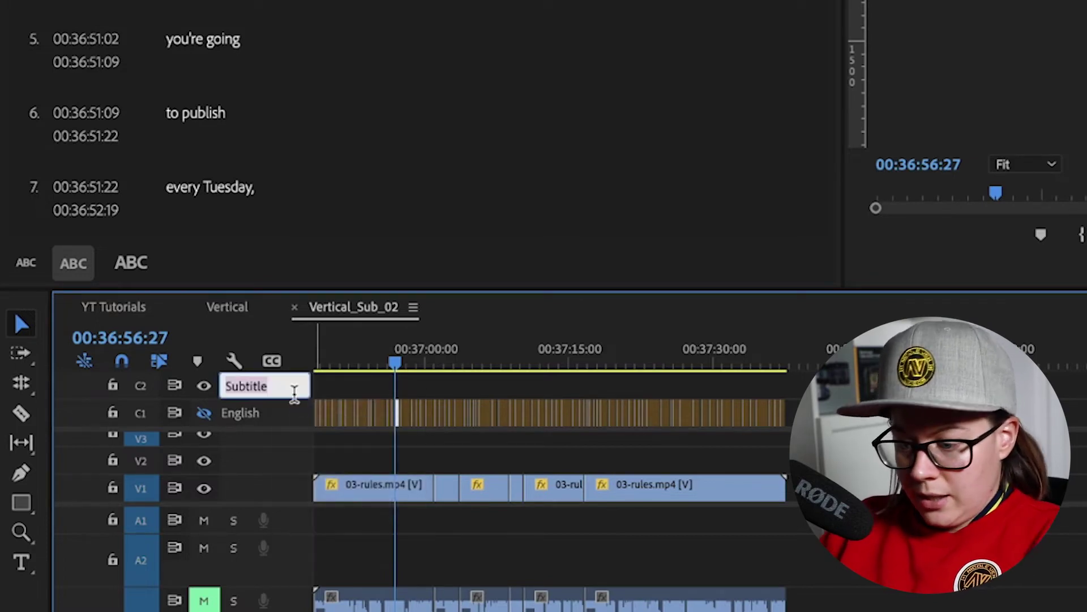
type("Slovak")
key("Return")
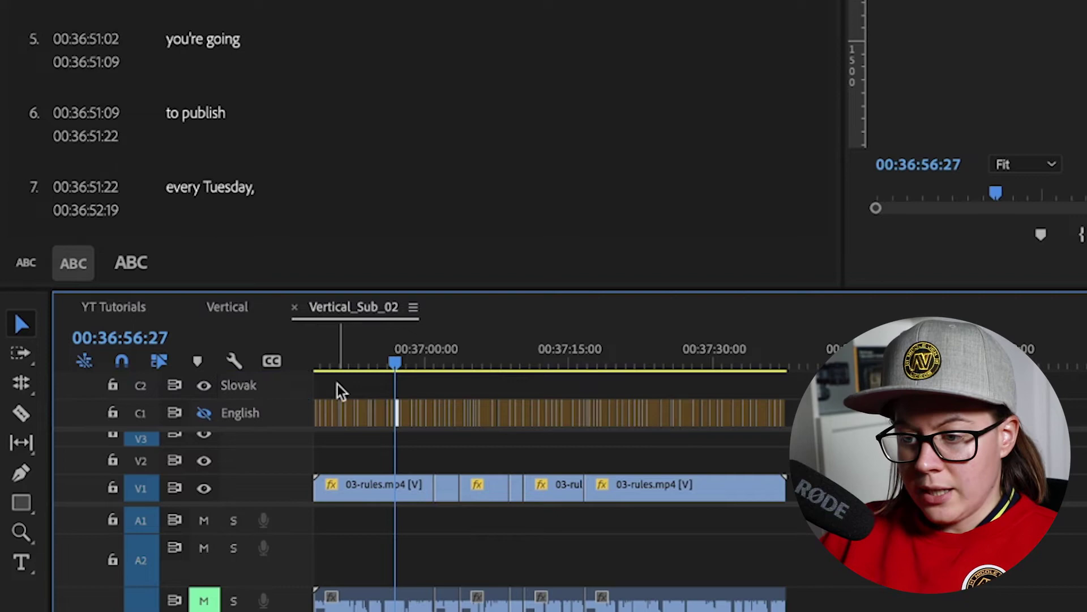
Move the playhead to 00:36:48:13 and import slovak-version-final.srt from the home folder.
left_click_drag(403, 357, 219, 345)
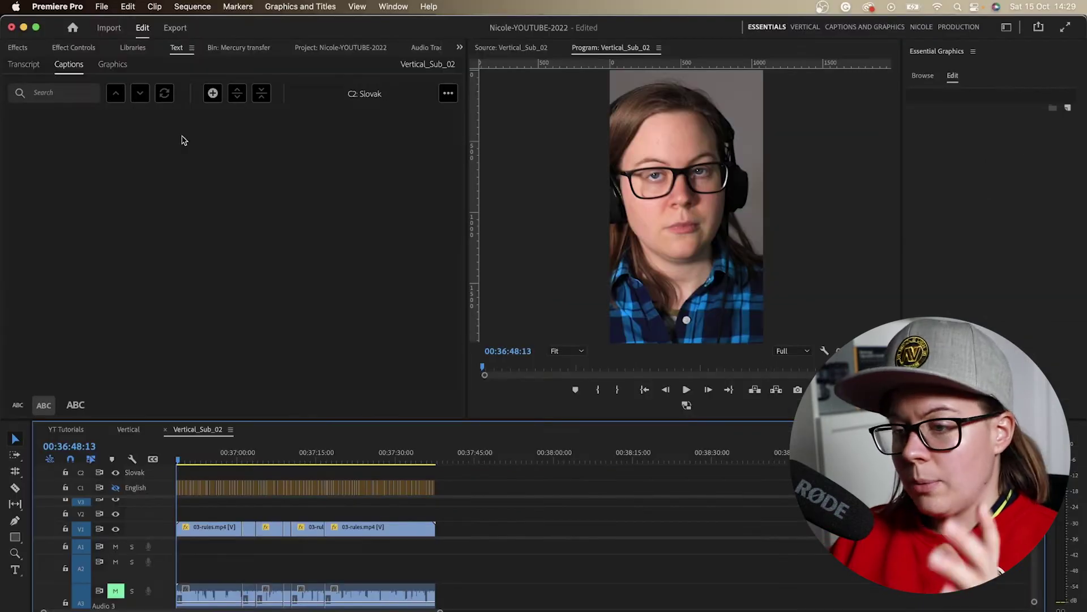
left_click(103, 6)
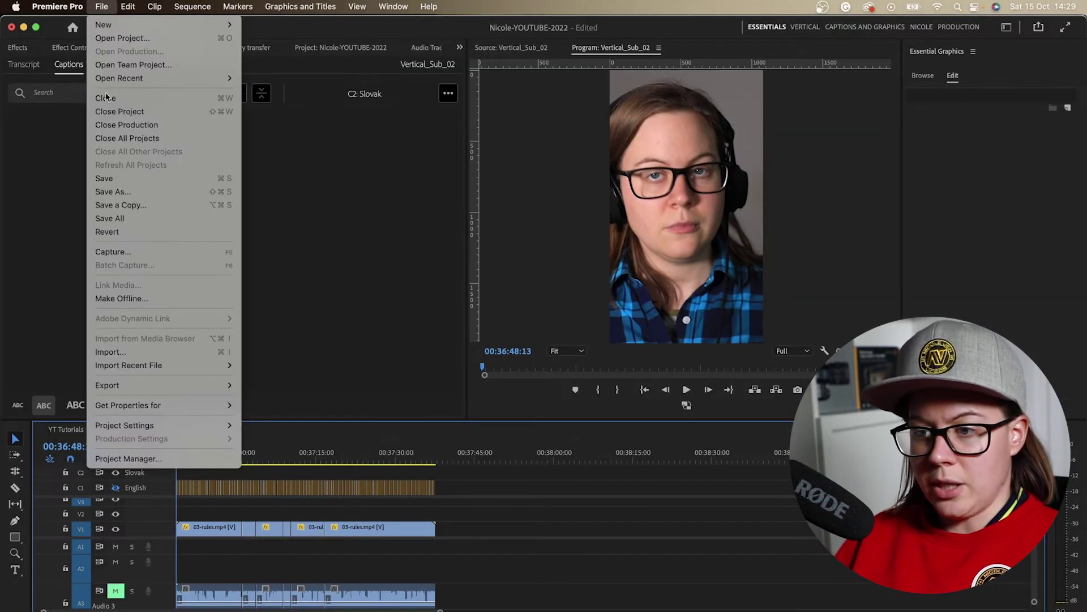
left_click(107, 353)
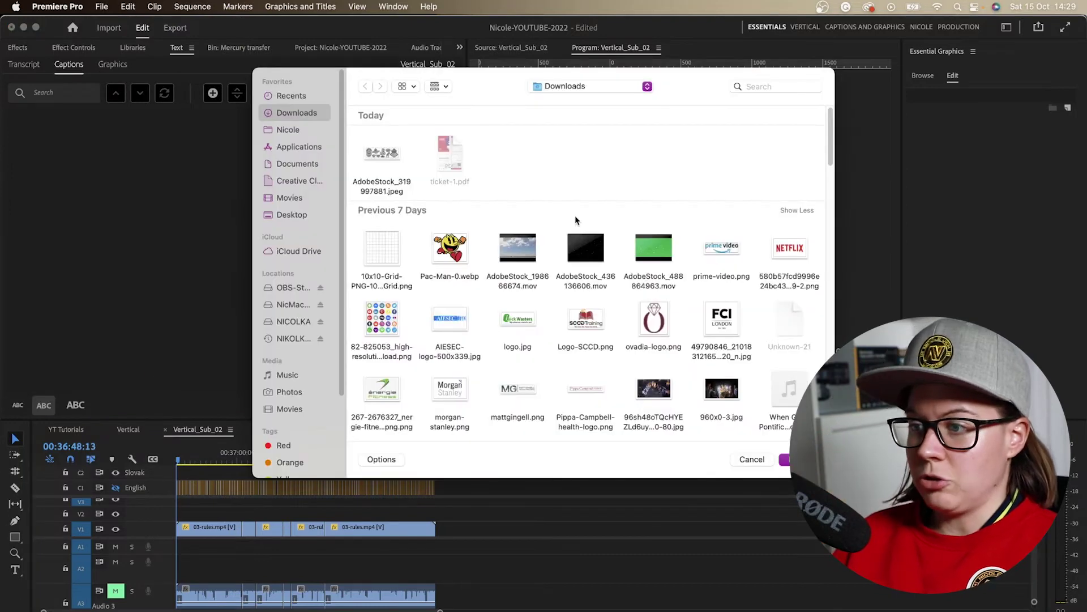
left_click(600, 88)
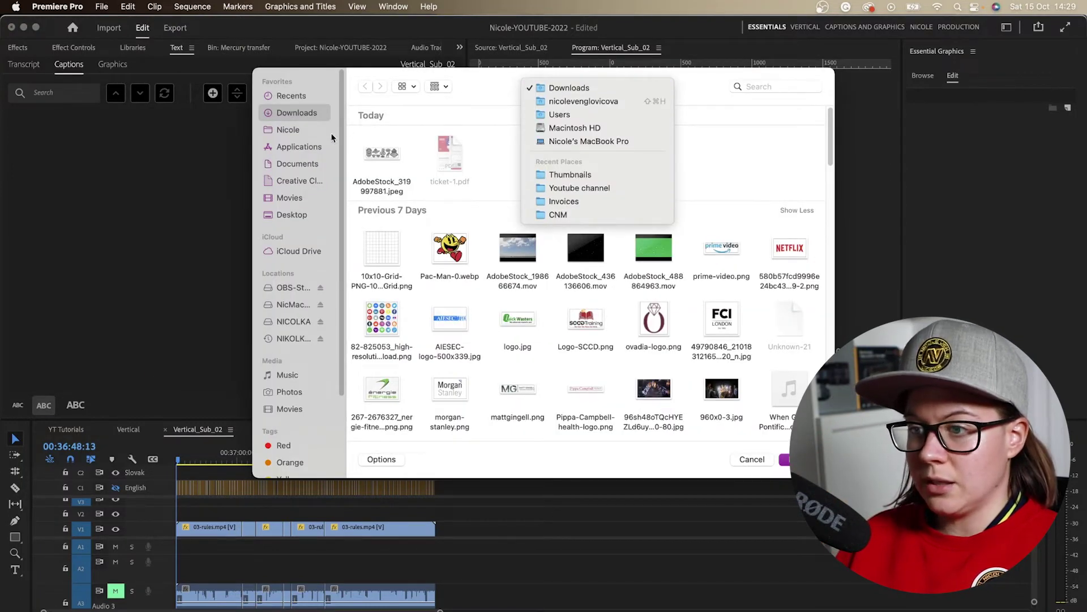
left_click(287, 132)
left_click(288, 130)
left_click(389, 162)
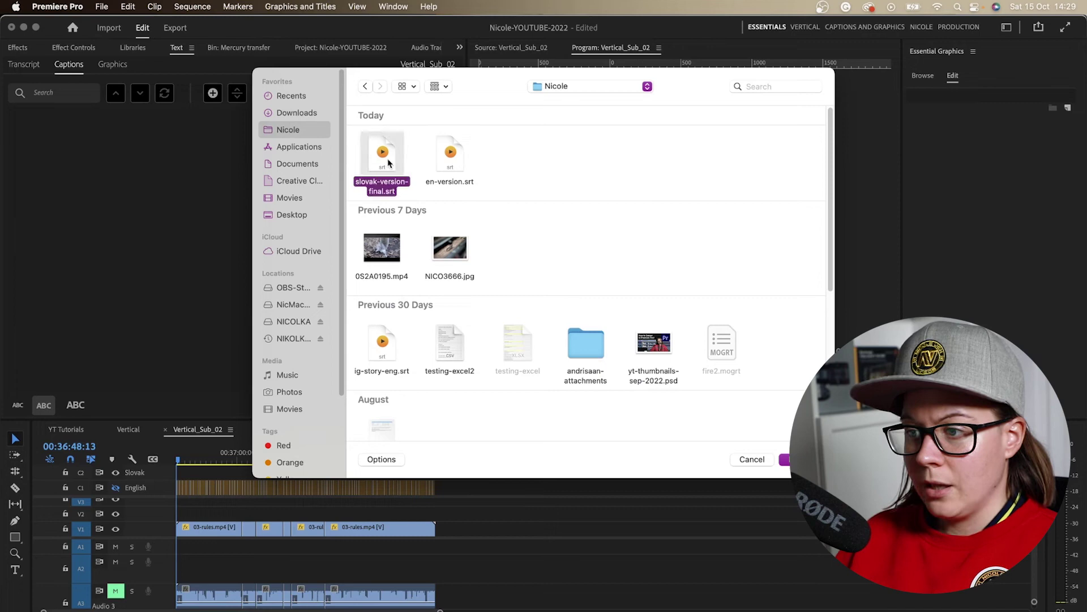
key("Return")
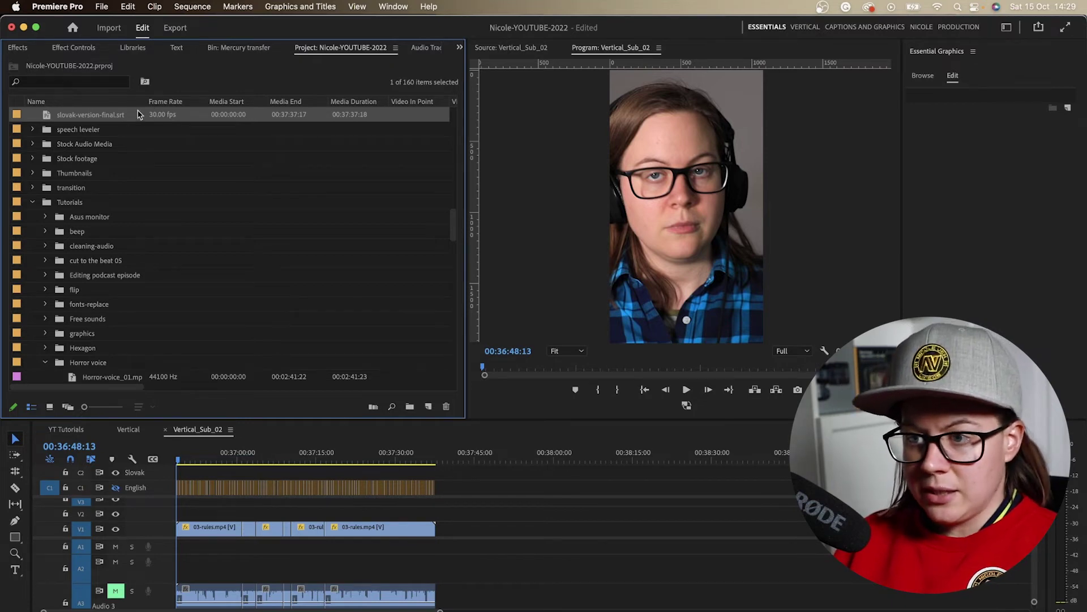
Target the Slovak caption track and Overwrite the Slovak .srt captions onto it.
right_click(138, 114)
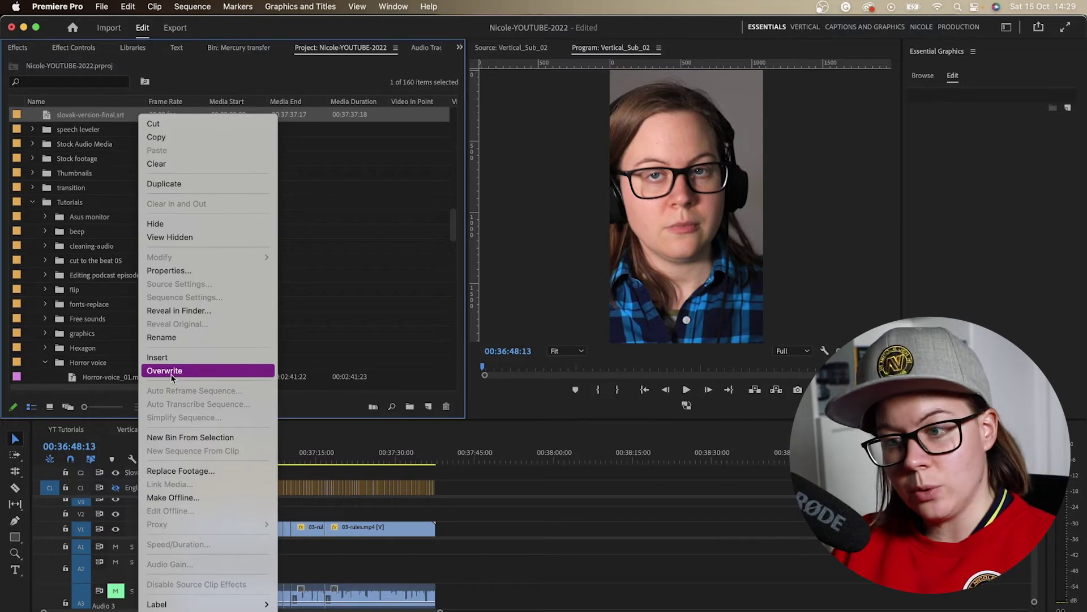
left_click(313, 469)
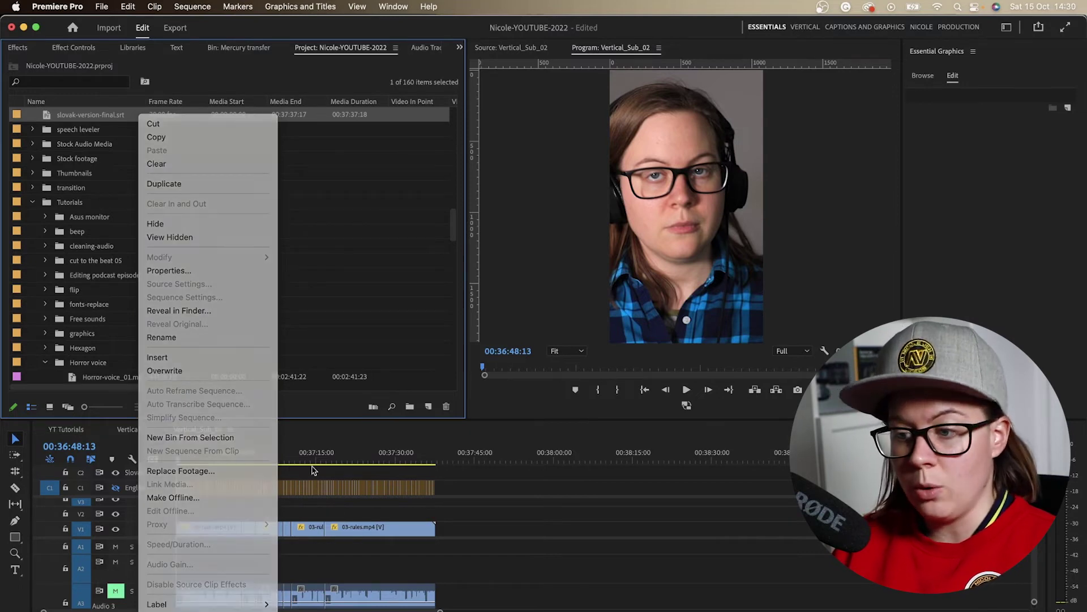
left_click(45, 473)
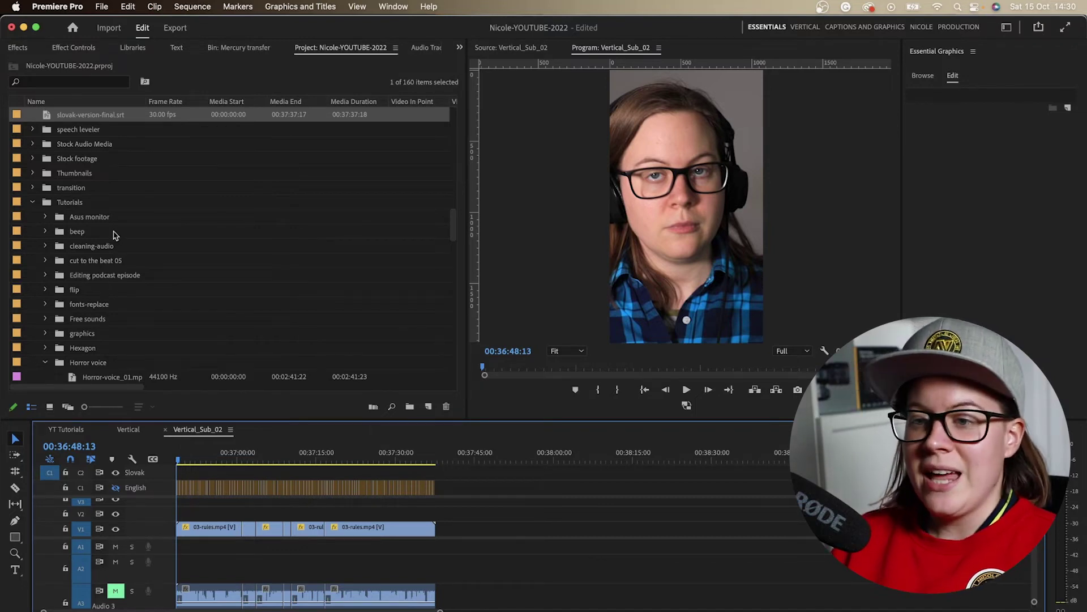
right_click(136, 124)
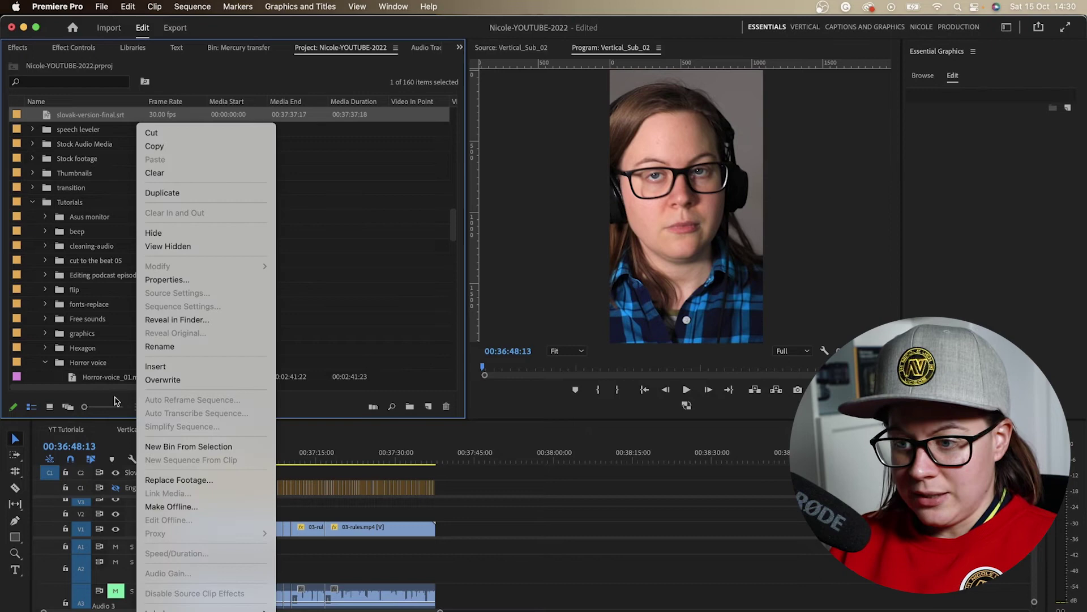
left_click(162, 379)
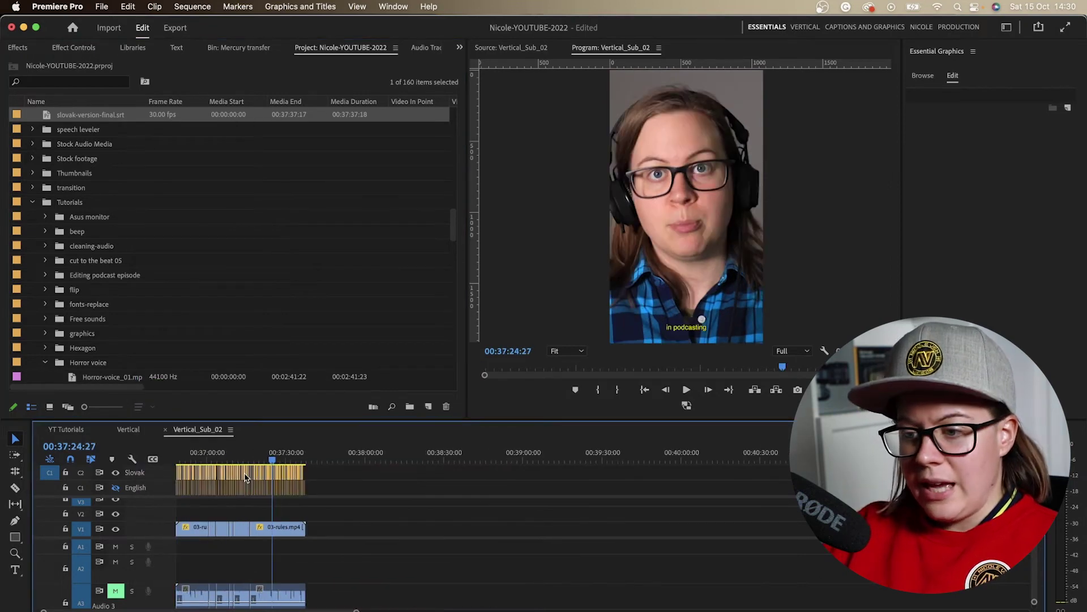
key("=")
Shift all Slovak captions from 'Jednym' a few frames later to line up with 'One of the'.
key("Home")
key("=")
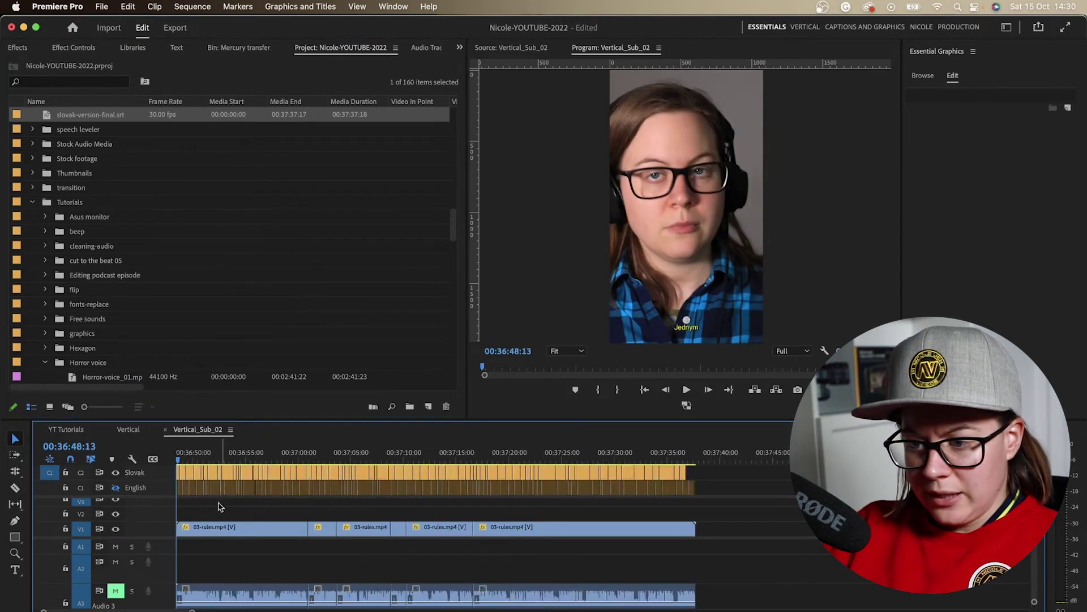
key("=")
key("=")
key("=")
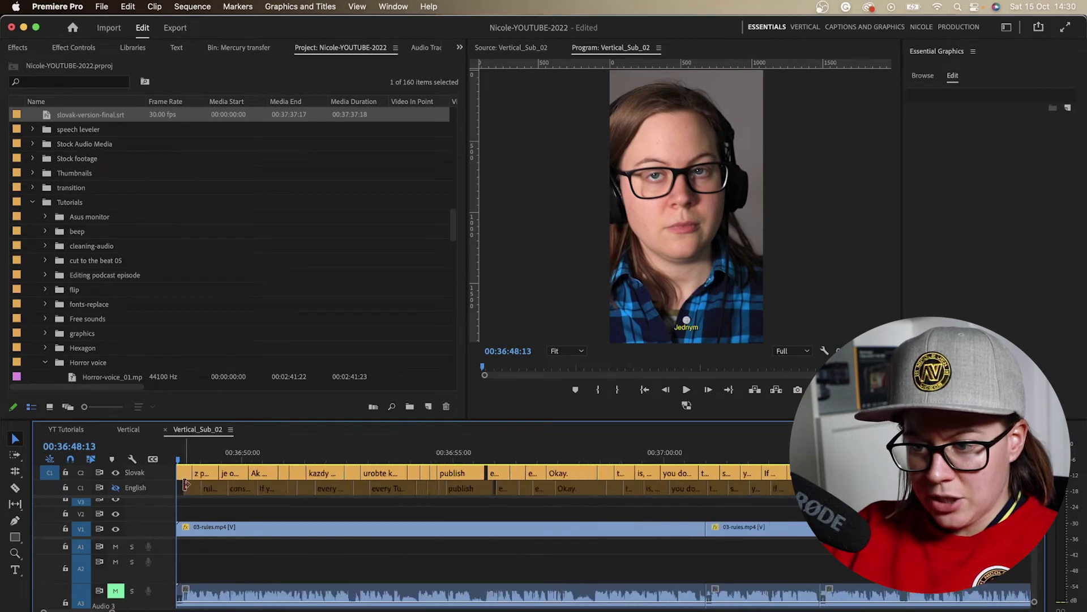
key("=")
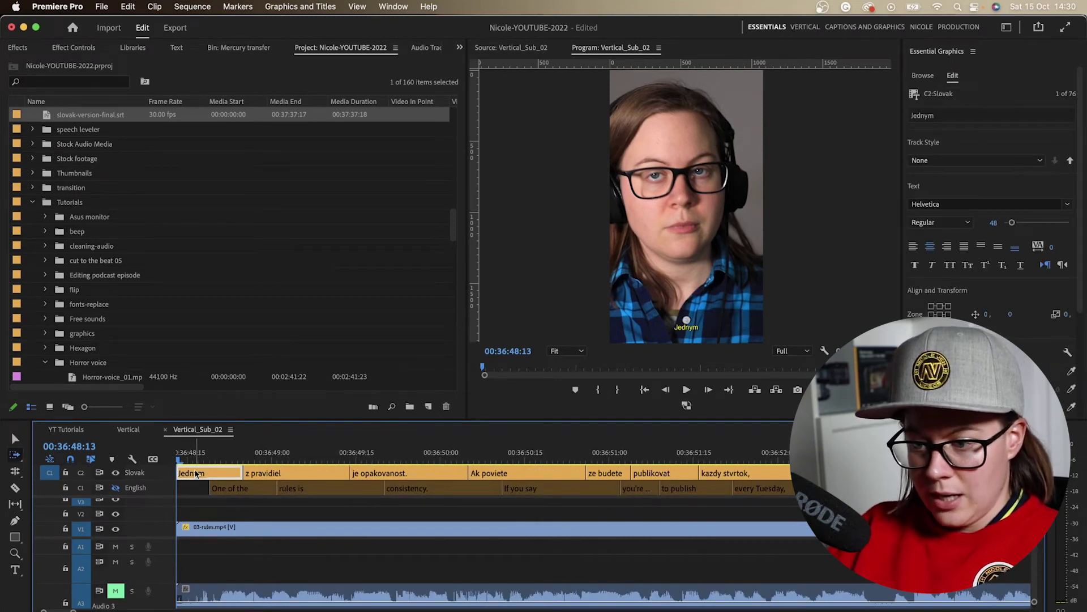
left_click(191, 471, "shift")
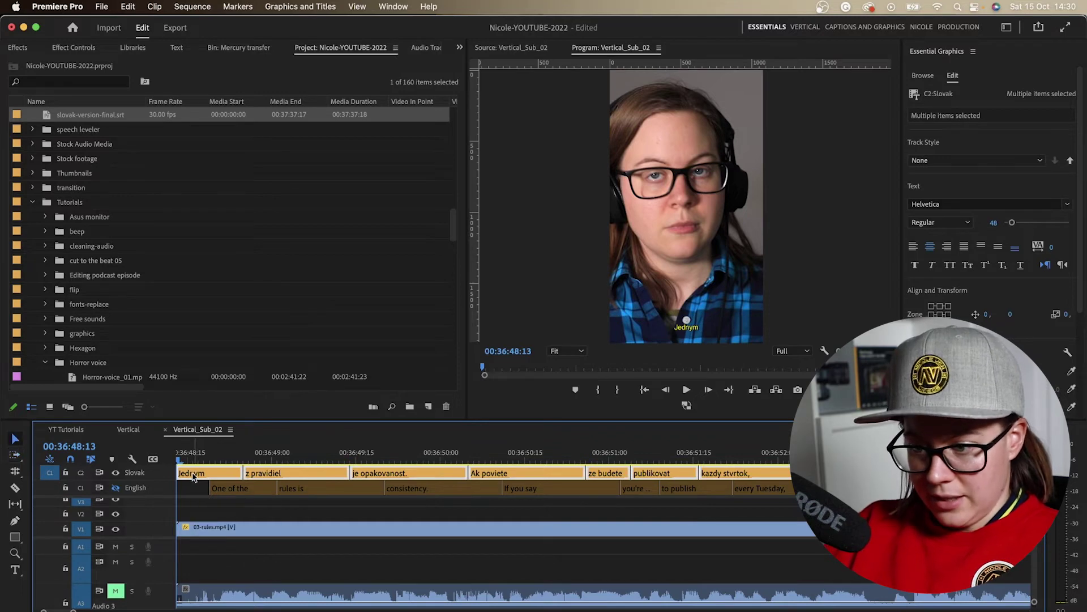
left_click_drag(192, 477, 216, 480)
left_click_drag(258, 515, 260, 515)
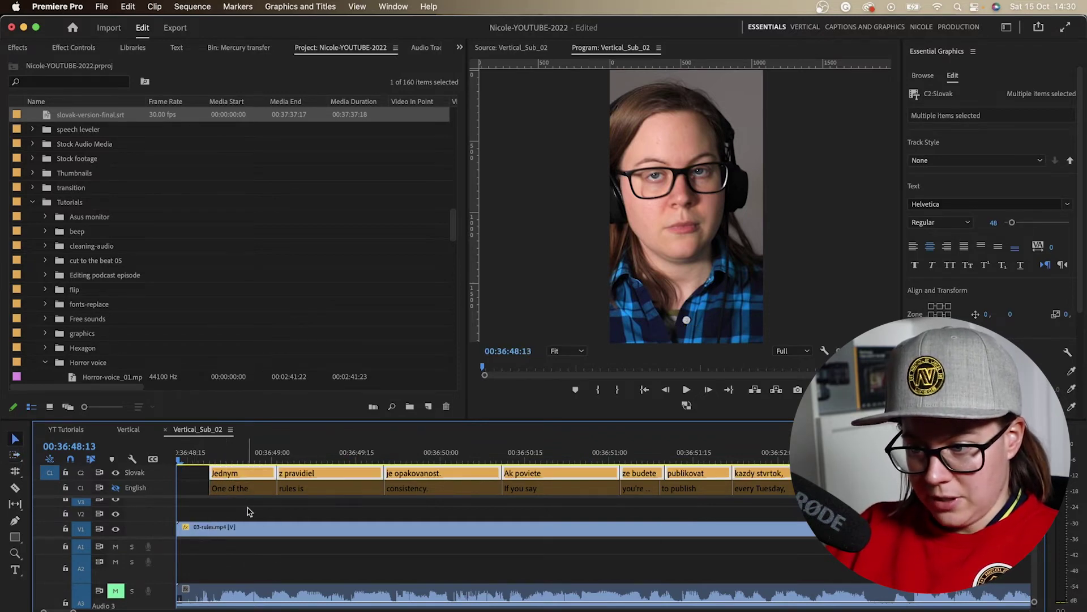
key("minus")
key("minus")
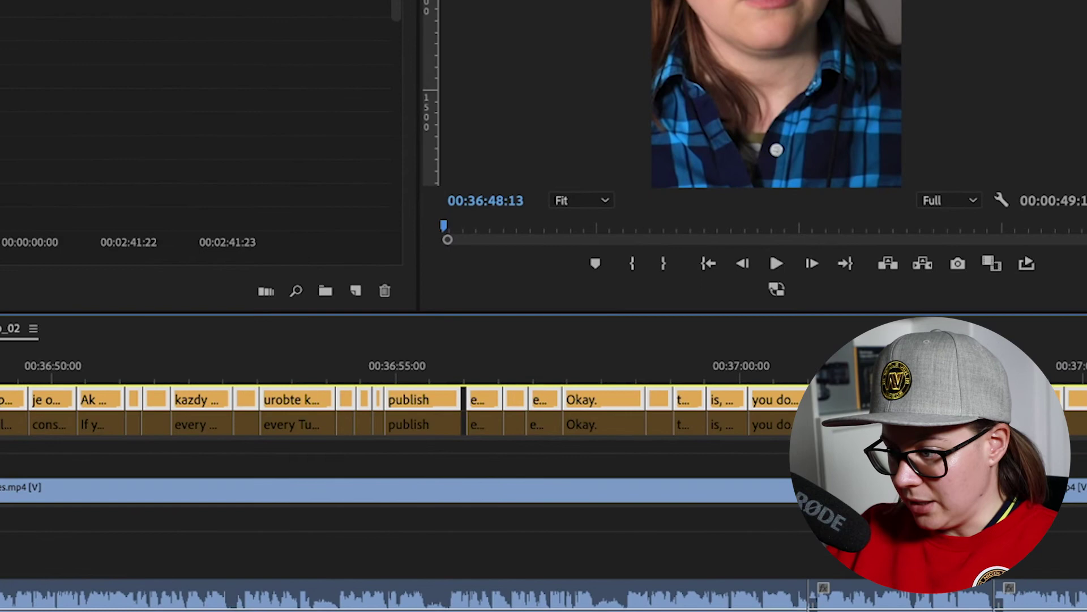
key("minus")
key("minus")
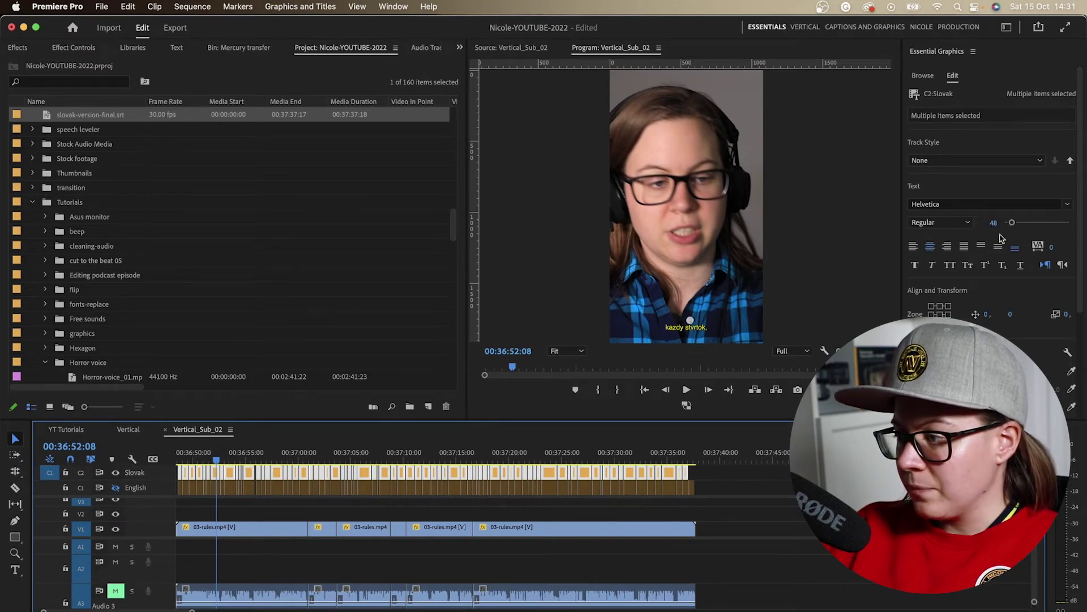
Give the Slovak captions a background and apply the NV-YT-shorts track style.
scroll(992, 227, "down", 3)
left_click(918, 309)
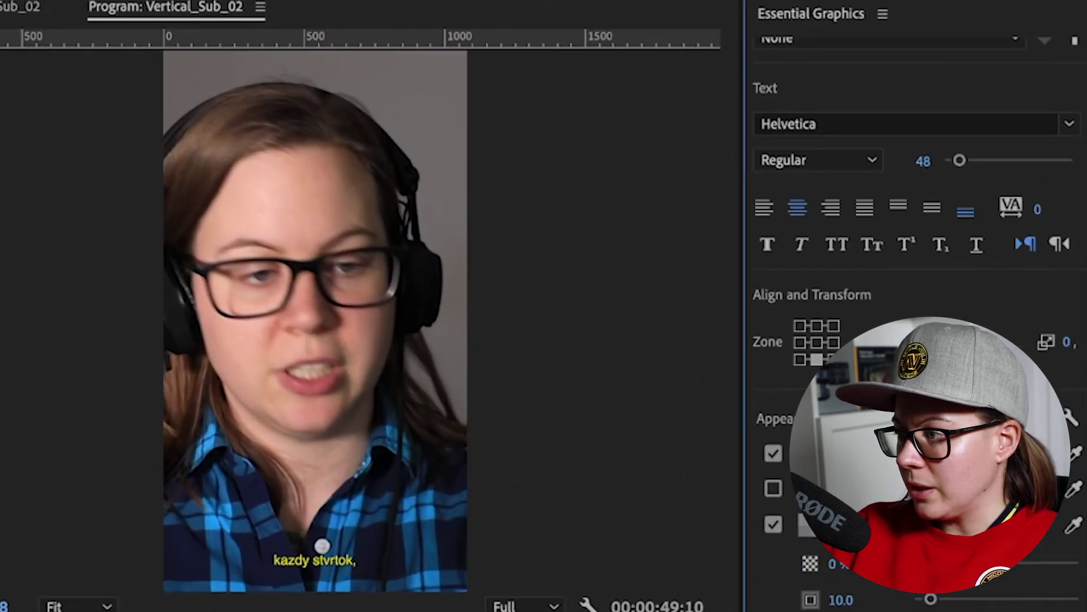
scroll(975, 192, "up", 3)
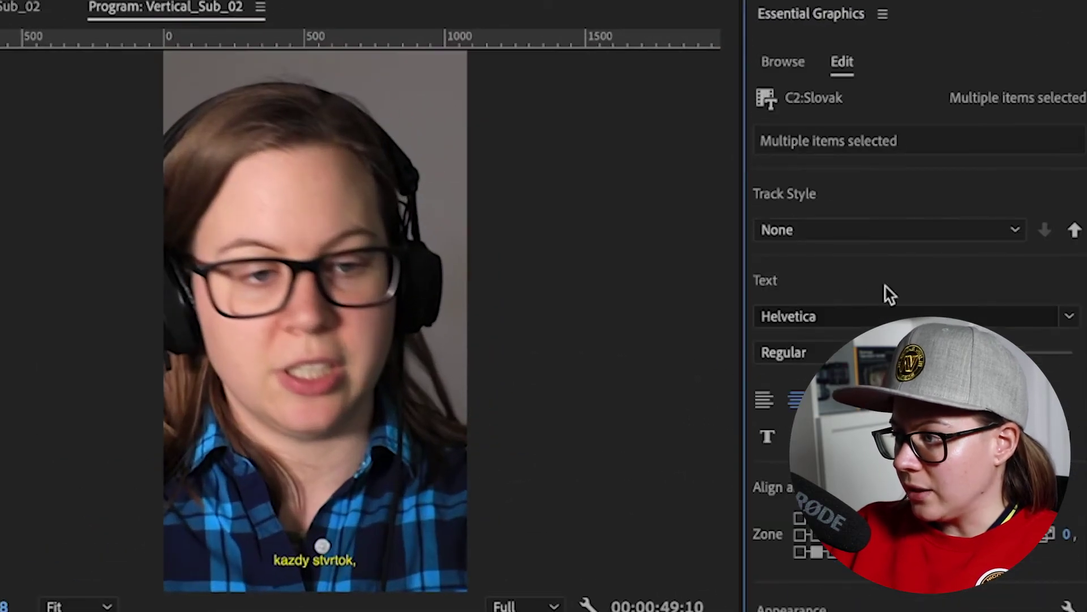
left_click(963, 161)
left_click(814, 341)
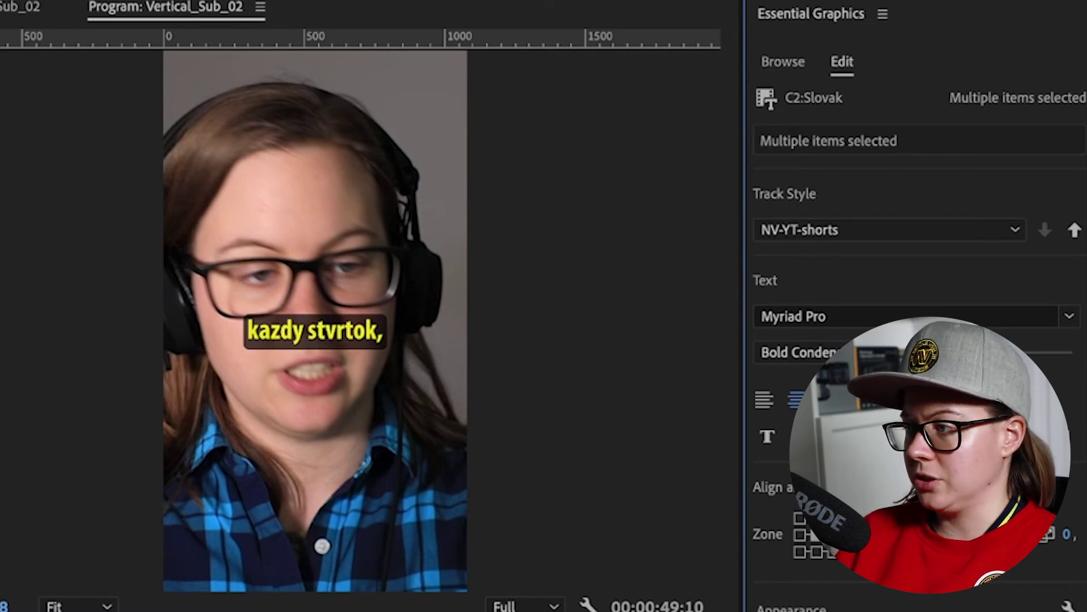
Move the Slovak captions lower on the frame, raising the vertical position to 626.
left_click(852, 233)
left_click(827, 225)
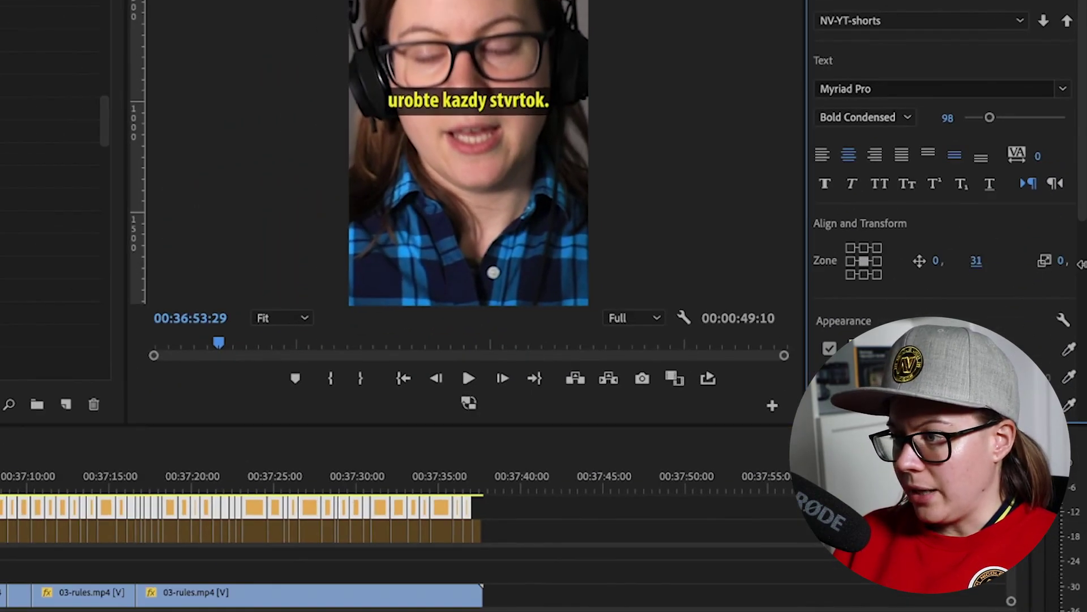
left_click_drag(971, 263, 1036, 261)
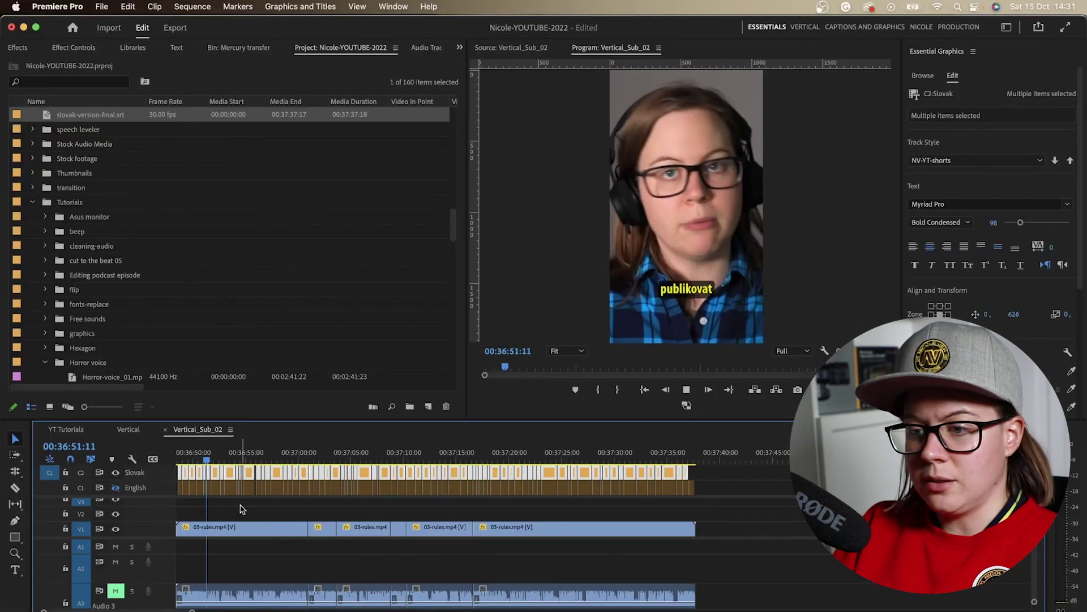
Toggle the English and Slovak caption track visibility and play a stretch to compare them.
left_click(115, 488)
left_click(115, 472)
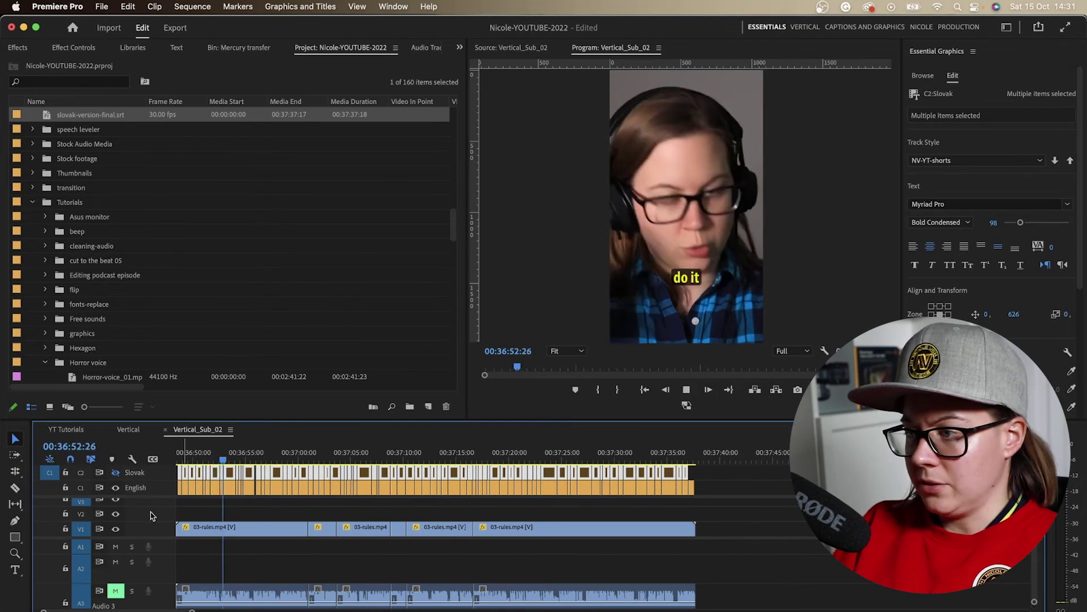
key("space")
left_click(115, 472)
left_click(116, 487)
left_click(195, 462)
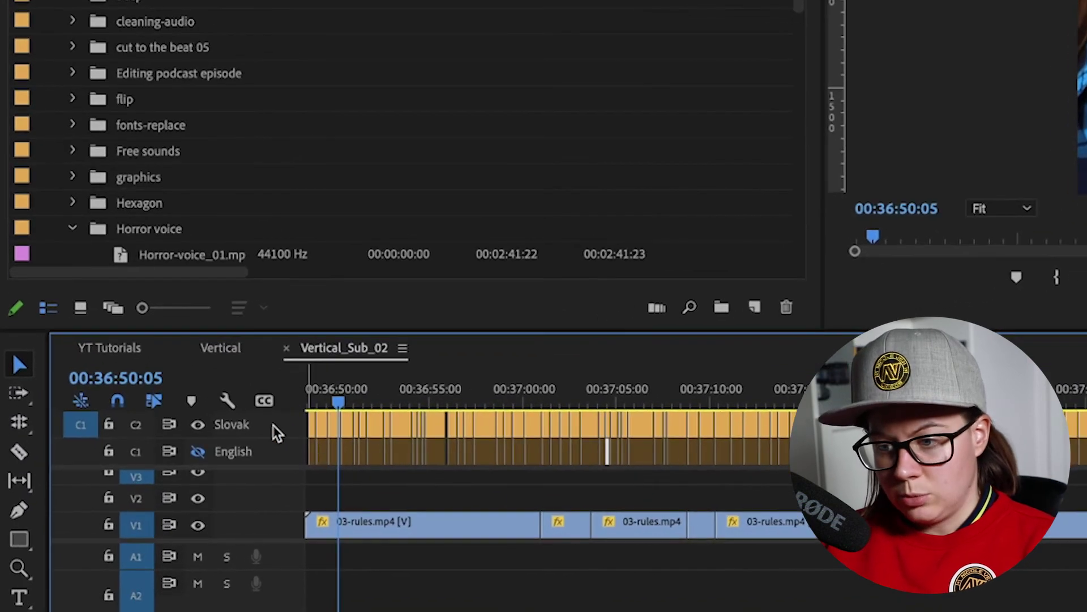
Scrub the playhead through the sequence to review the captions, with English 'per year,' showing.
right_click(158, 473)
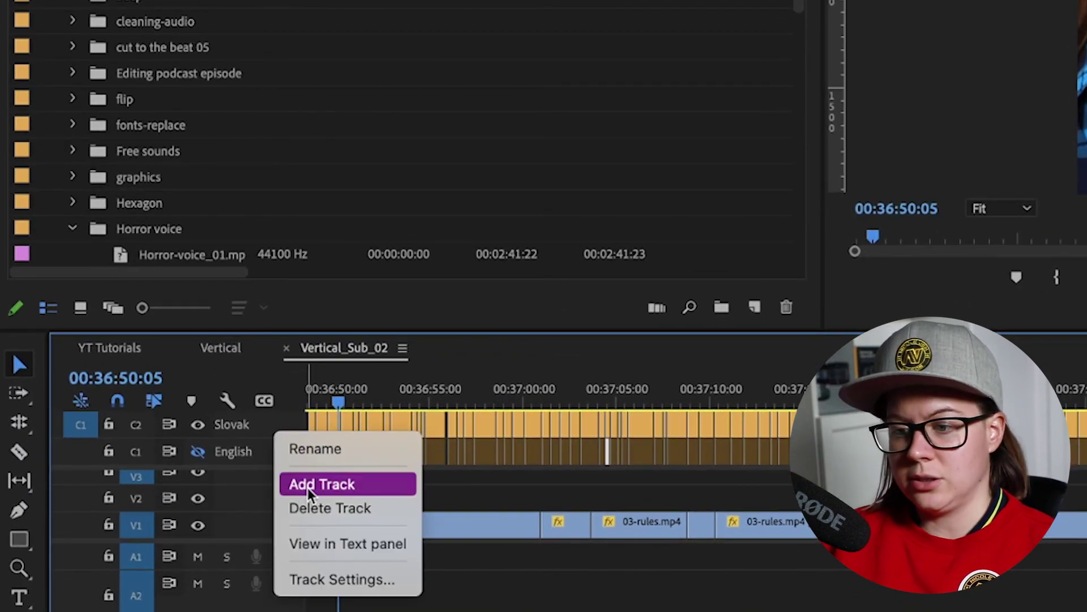
left_click(284, 425)
left_click(408, 406)
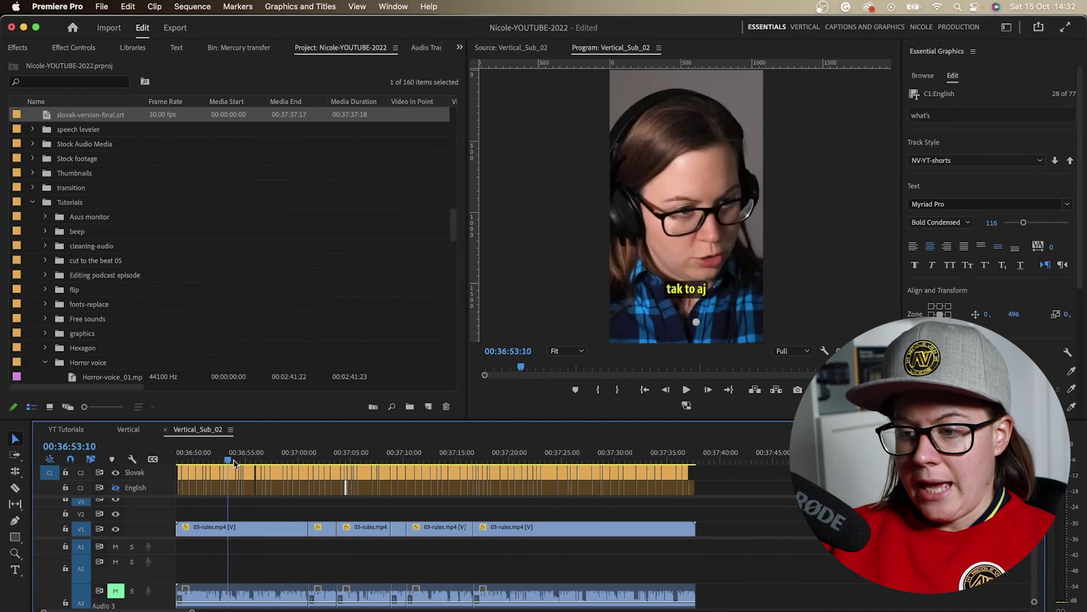
left_click_drag(234, 463, 436, 481)
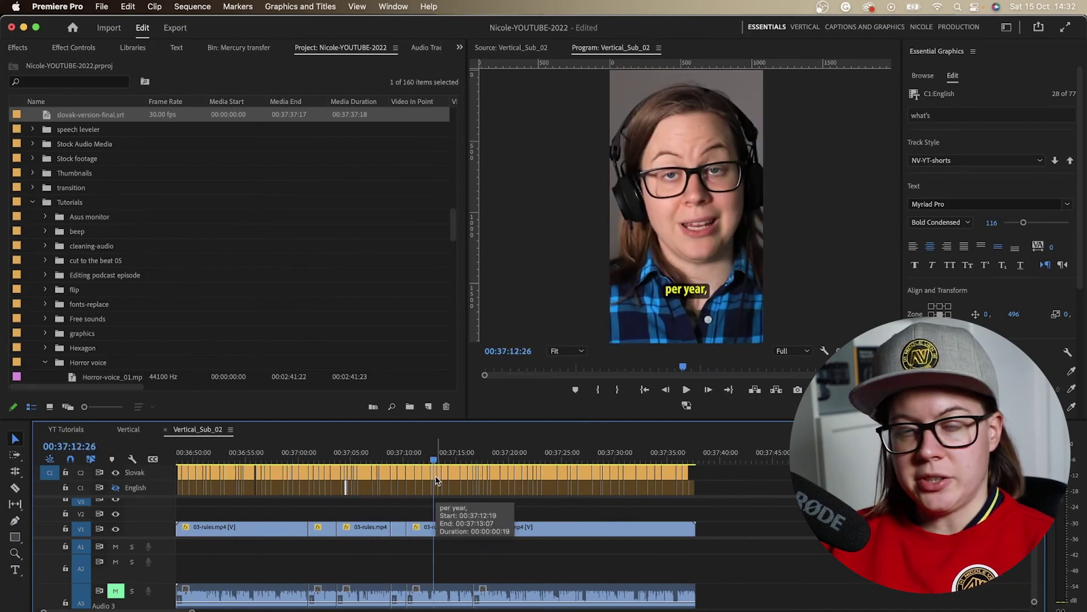